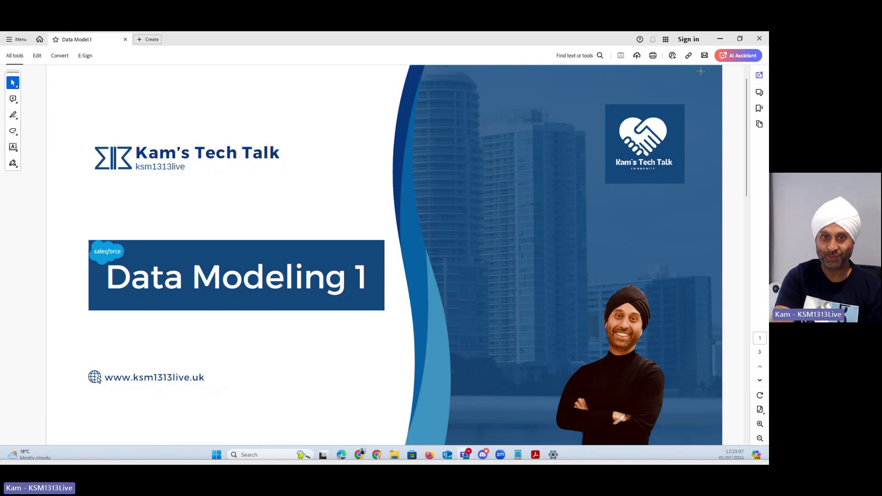
# - Scroll the Data Modeling 1 PDF to page 2 and back to the title slide
pyautogui.scroll(-1, 590, 271)
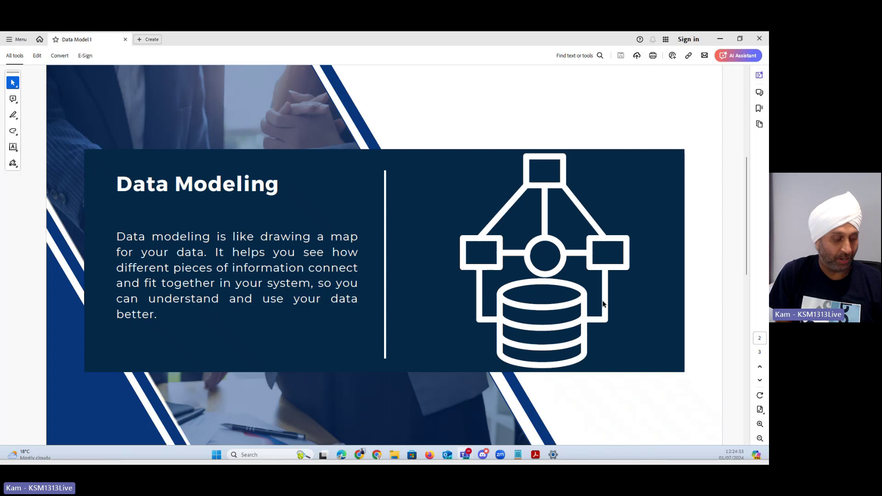
pyautogui.scroll(3, 602, 299)
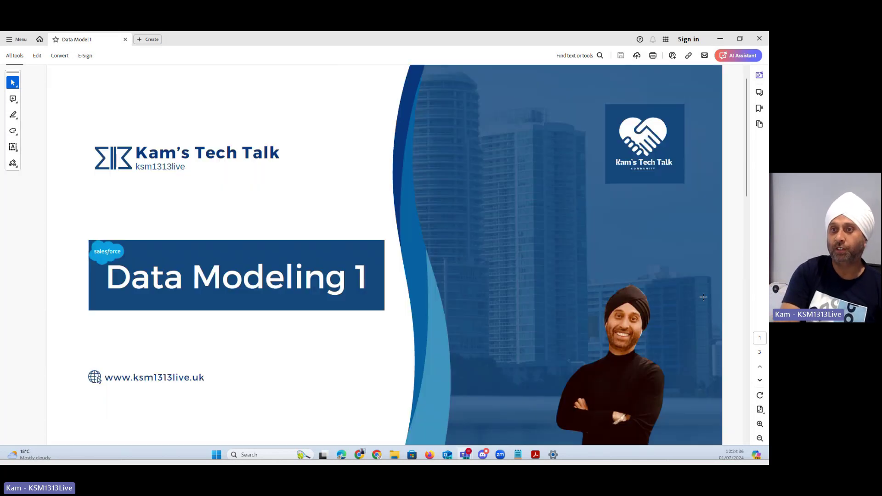
# - Restore down Acrobat, bring the Trailhead browser forward, and highlight the Data Modeling module title
pyautogui.click(739, 39)
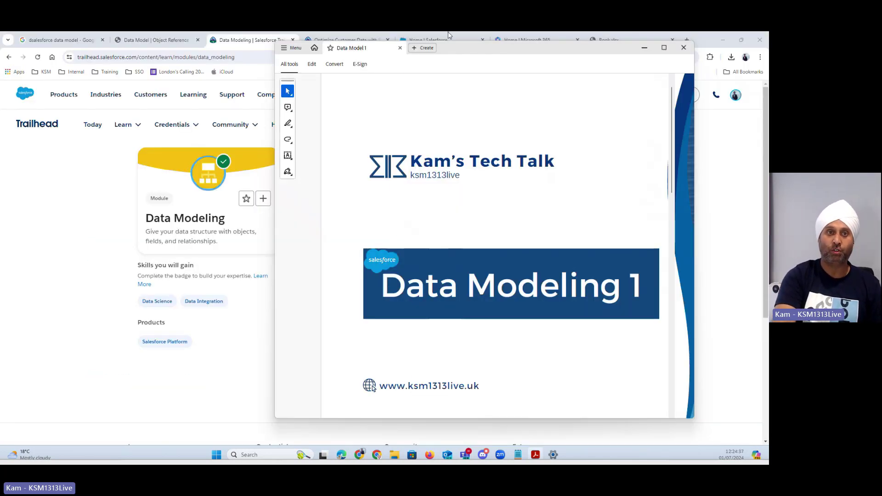
pyautogui.click(84, 192)
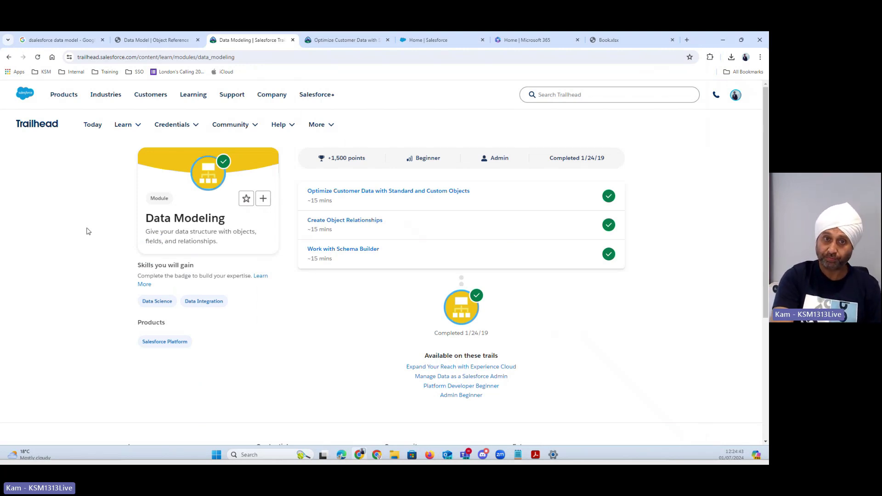
pyautogui.moveTo(149, 220); pyautogui.dragTo(237, 247)
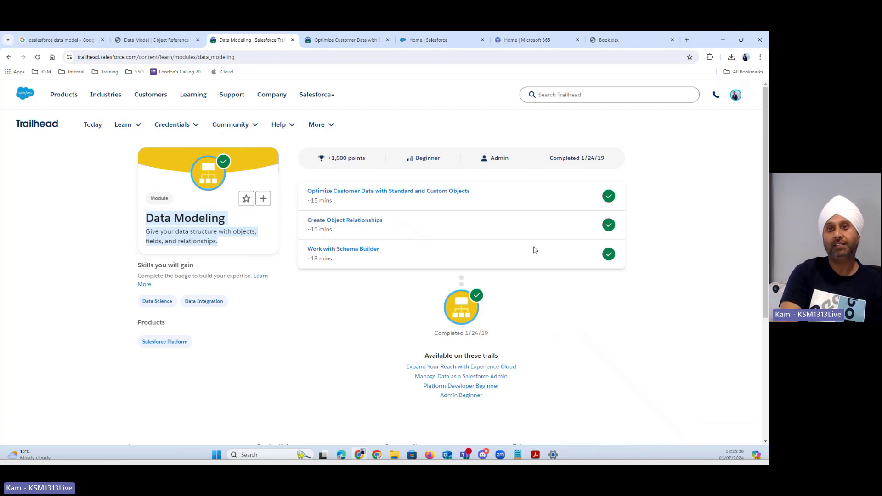
# - Switch to Book.xlsx, select cell F21, and insert a new blank Sheet2
pyautogui.click(633, 40)
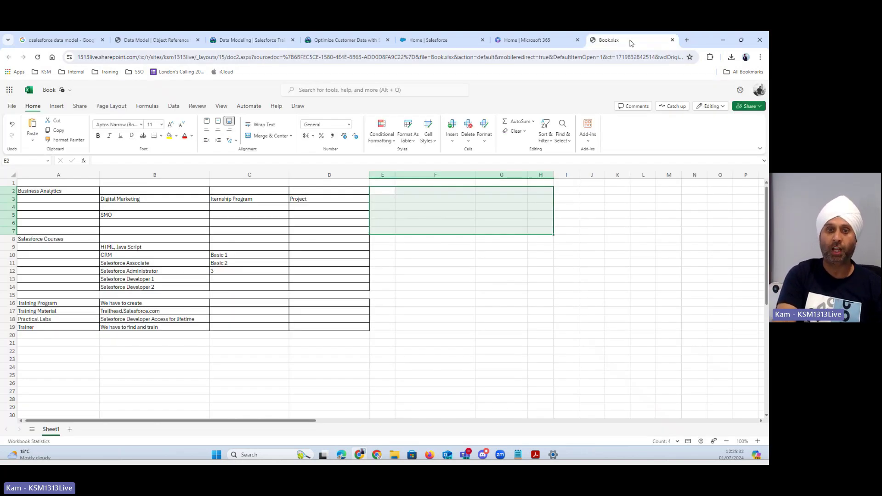
pyautogui.click(441, 345)
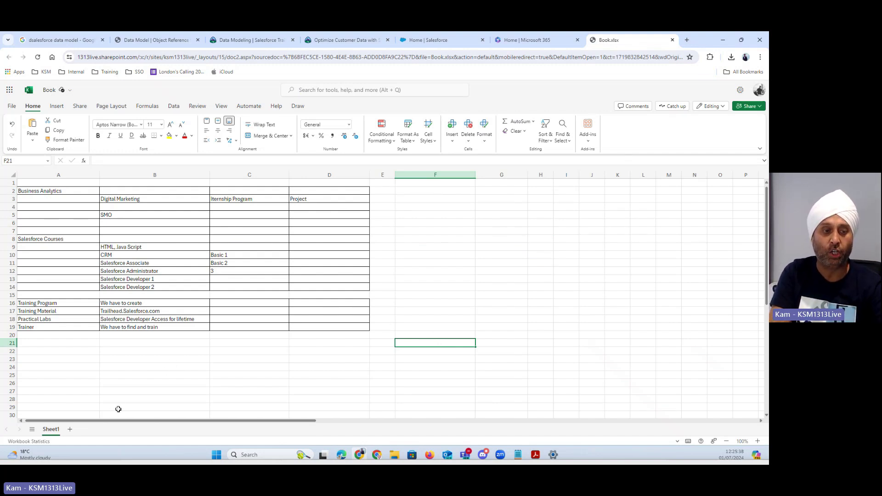
pyautogui.click(69, 429)
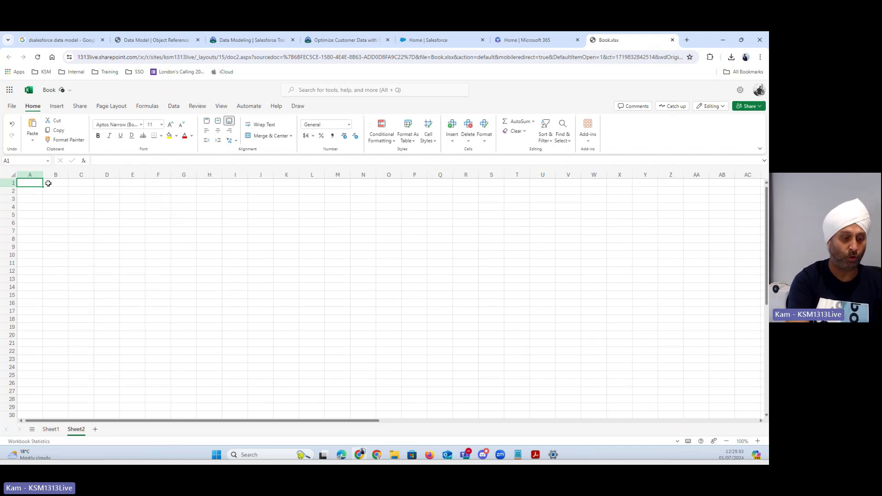
# - Enter the headers First Name, last Name and Phone in cells A1 through C1
pyautogui.press('BackSpace')
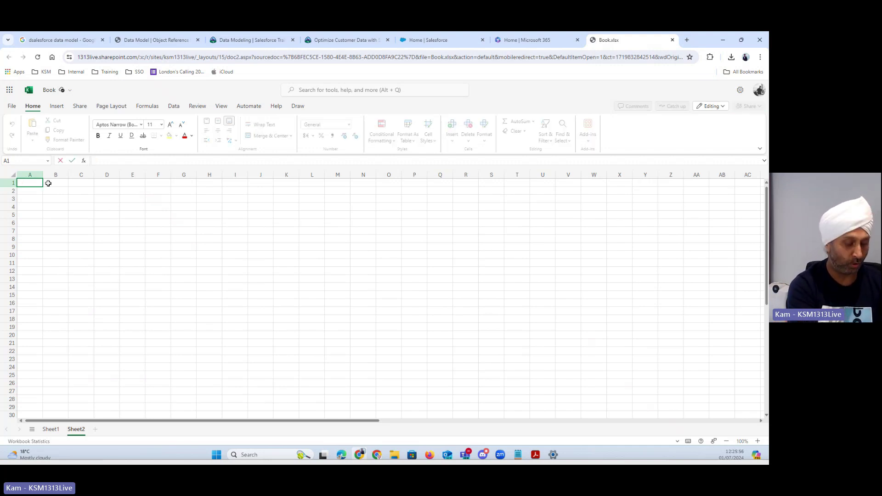
pyautogui.write('First Name')
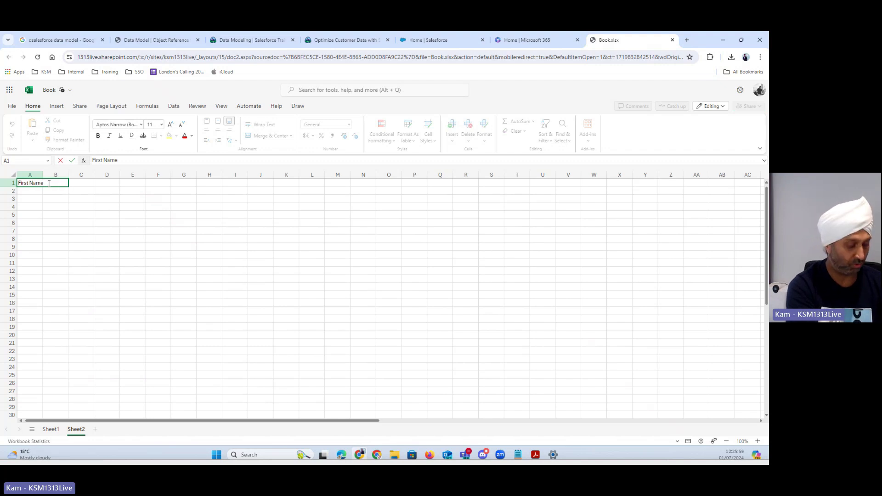
pyautogui.press('Tab')
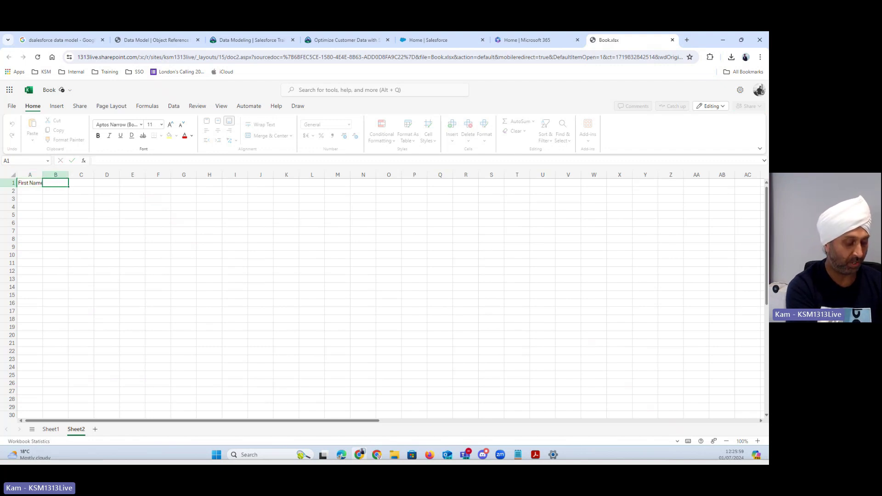
pyautogui.write('las')
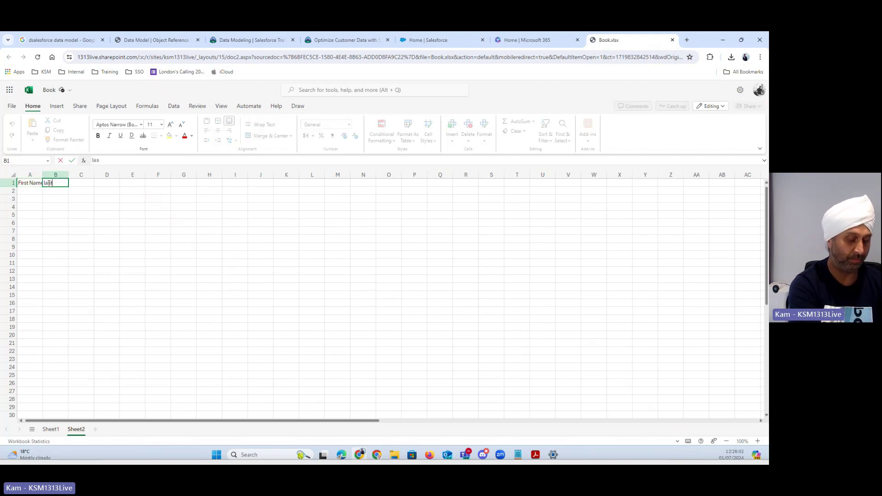
pyautogui.write('t Name')
pyautogui.press('Tab')
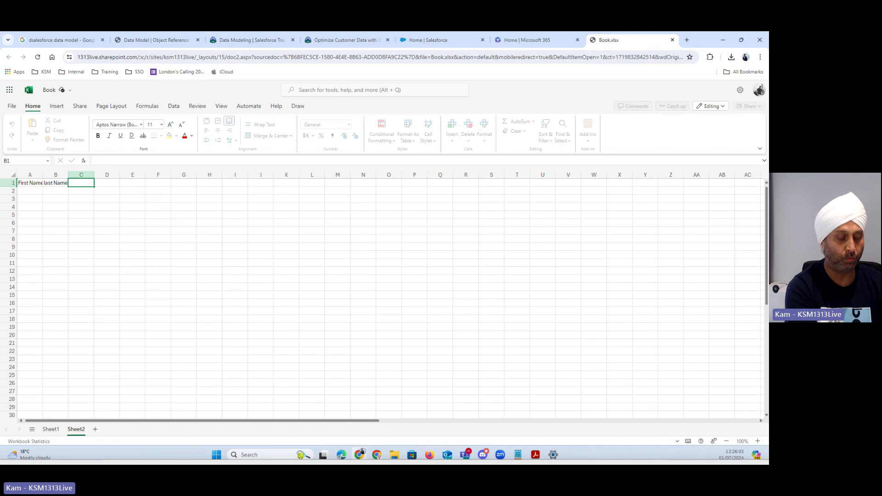
pyautogui.write('Phone')
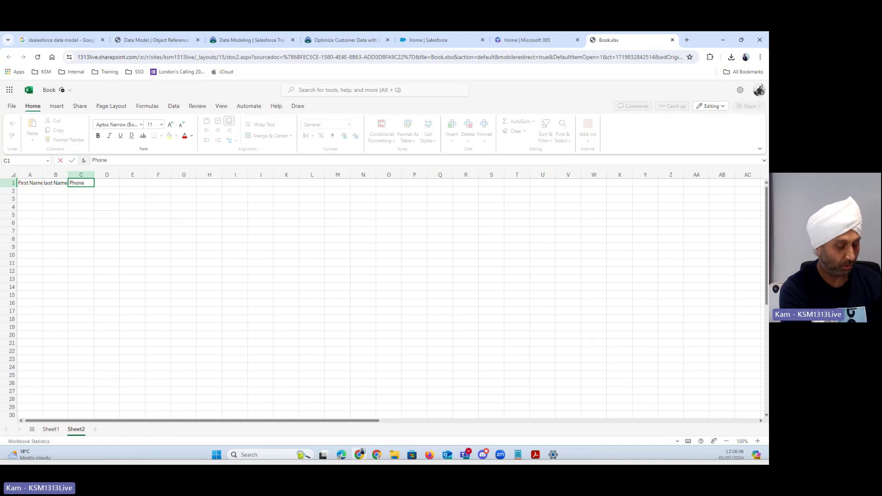
pyautogui.press('Tab')
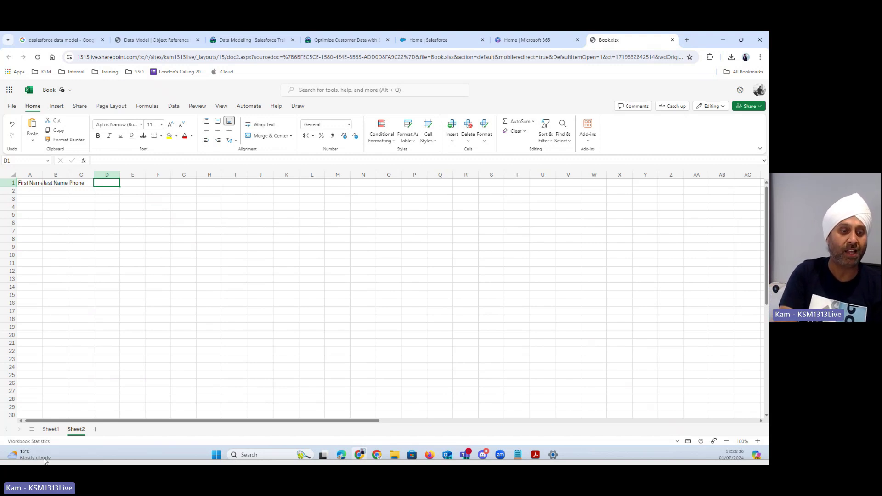
# - Rename Sheet2 to 'Contact' and widen column A so First Name fits
pyautogui.rightClick(82, 431)
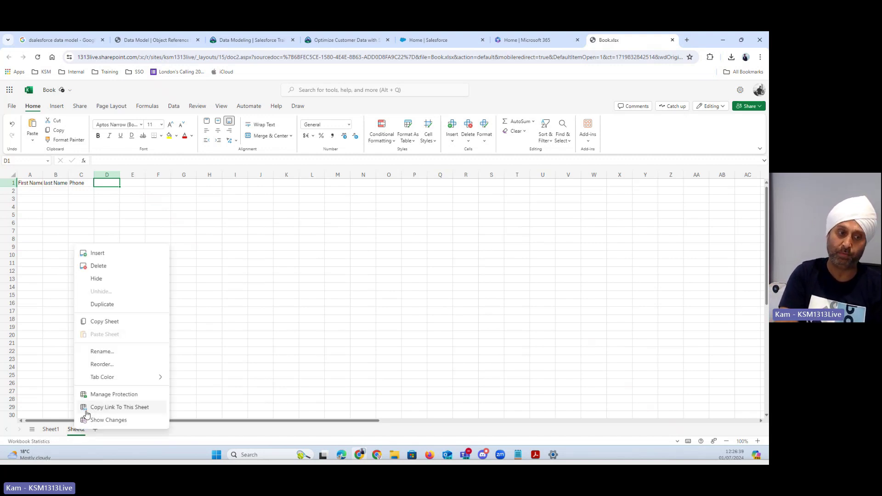
pyautogui.click(101, 352)
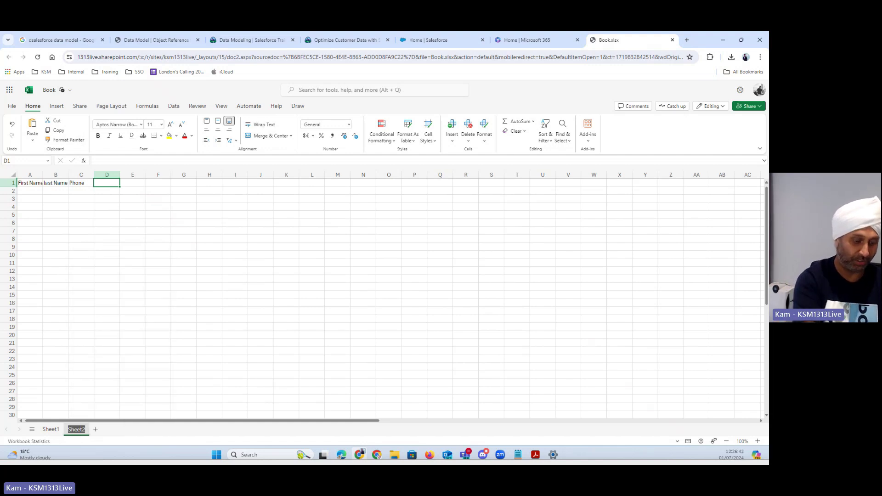
pyautogui.write('Contcat')
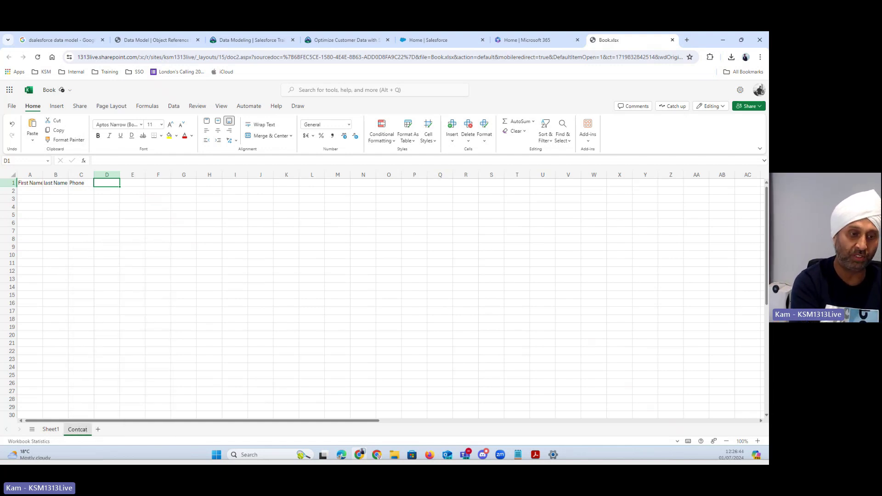
pyautogui.press('BackSpace')
pyautogui.press('BackSpace')
pyautogui.press('BackSpace')
pyautogui.write('ac')
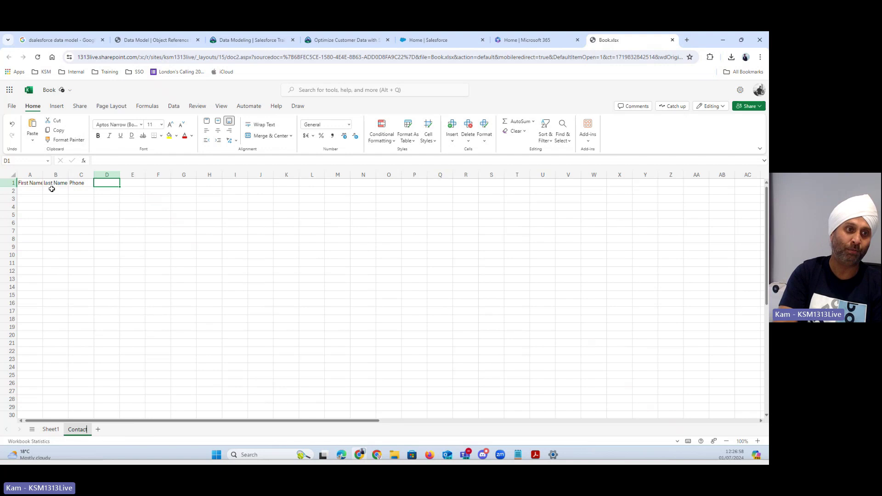
pyautogui.moveTo(44, 175); pyautogui.dragTo(52, 177)
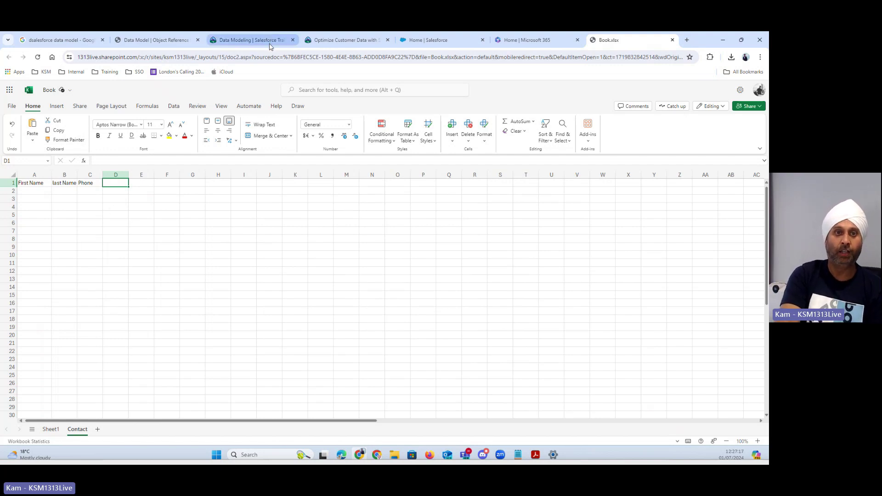
# - Show the top of the Optimize Customer Data unit and highlight its three learning objectives
pyautogui.click(342, 40)
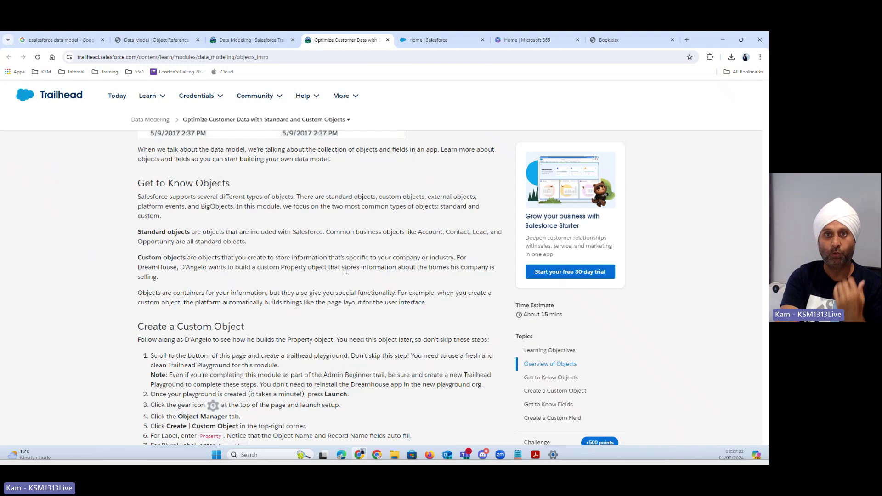
pyautogui.scroll(10, 346, 271)
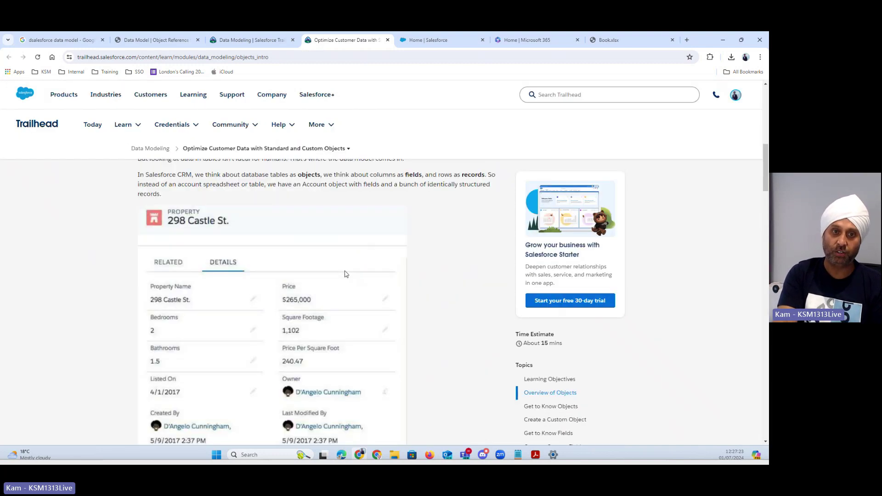
pyautogui.scroll(10, 346, 274)
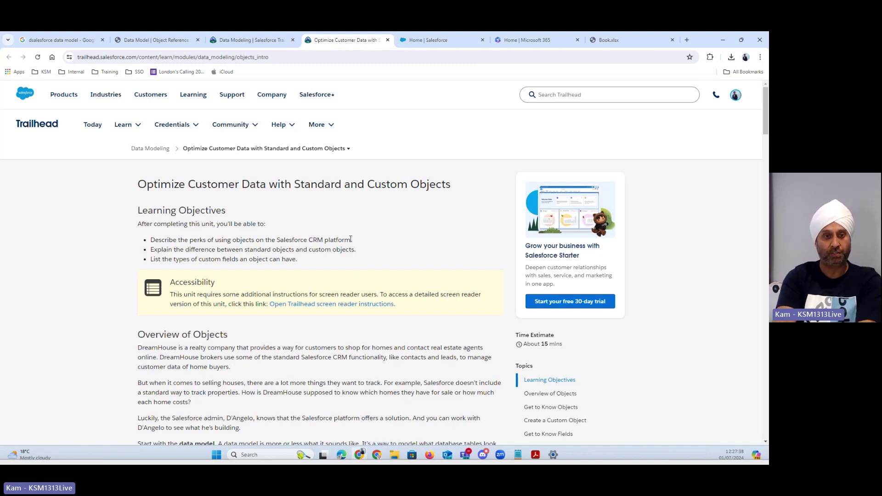
pyautogui.moveTo(352, 241); pyautogui.dragTo(250, 221)
pyautogui.moveTo(207, 250); pyautogui.dragTo(282, 260)
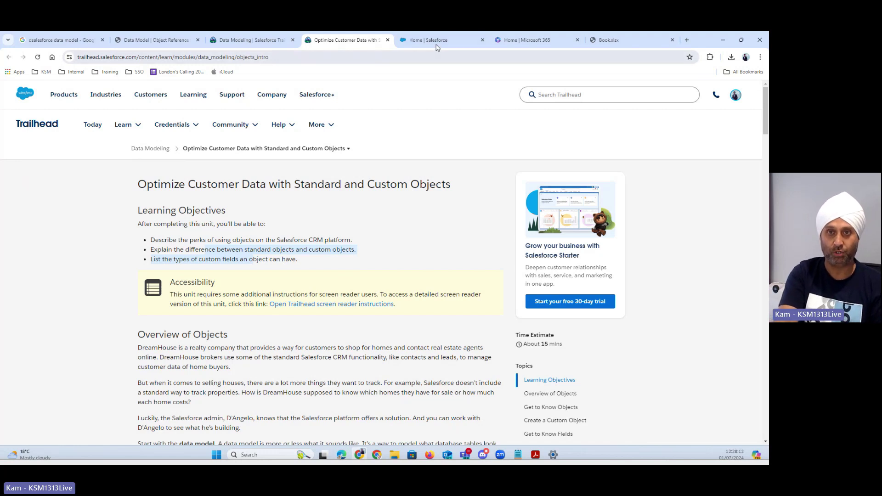
# - Go from Seller Home to the Accounts list and sort it by Account Owner Alias
pyautogui.click(457, 44)
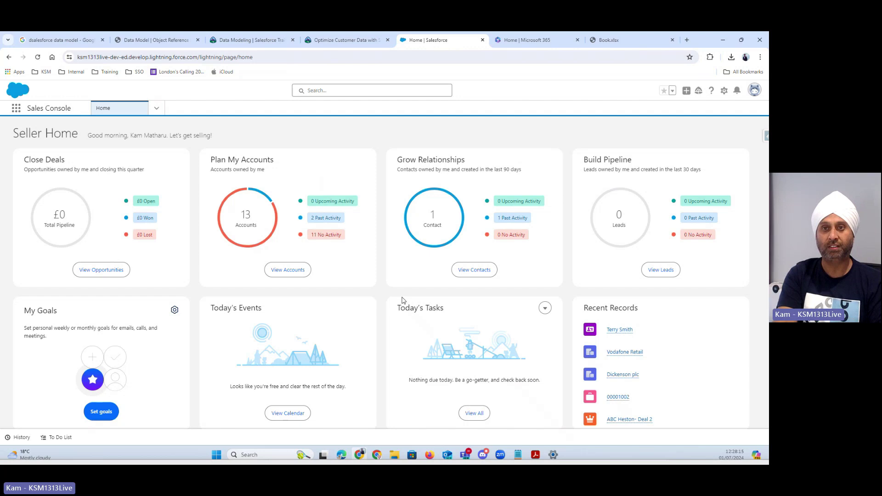
pyautogui.click(157, 109)
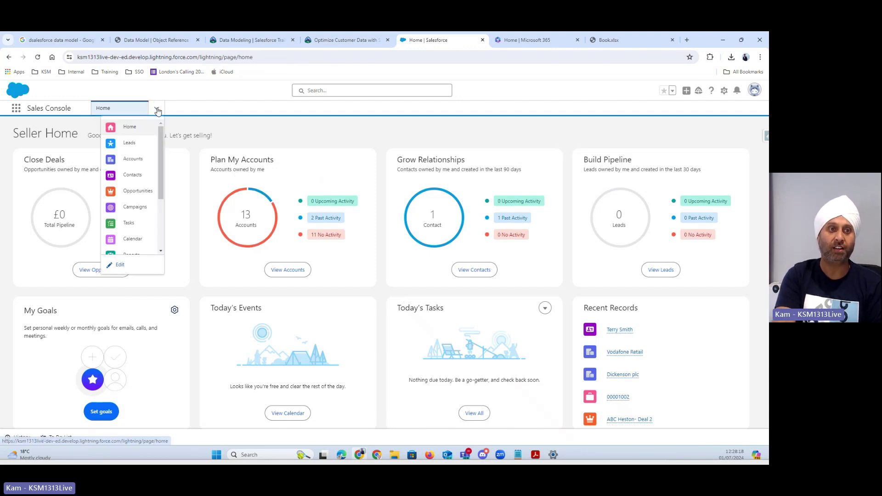
pyautogui.click(133, 160)
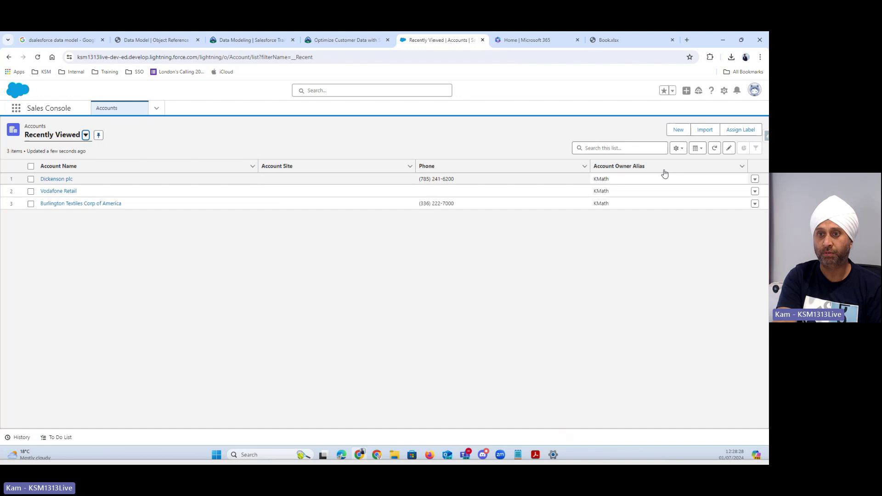
pyautogui.click(645, 169)
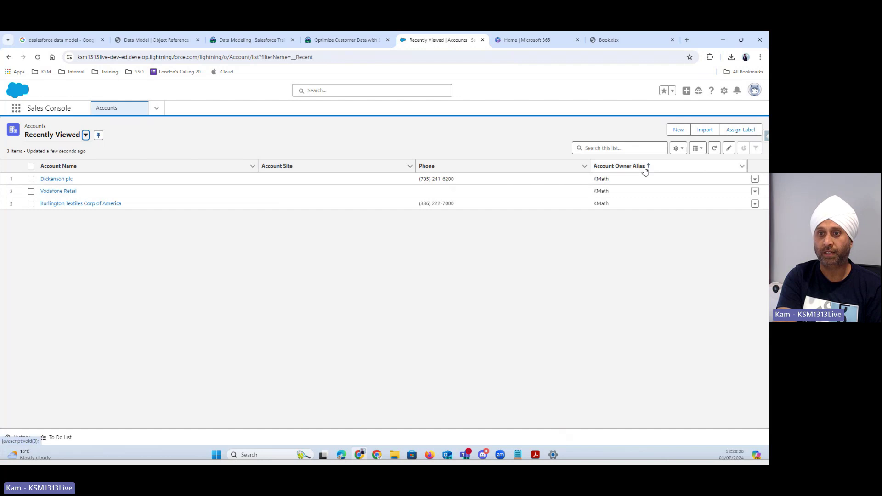
# - View the Dickenson plc account's details, then return to the Book spreadsheet
pyautogui.click(65, 182)
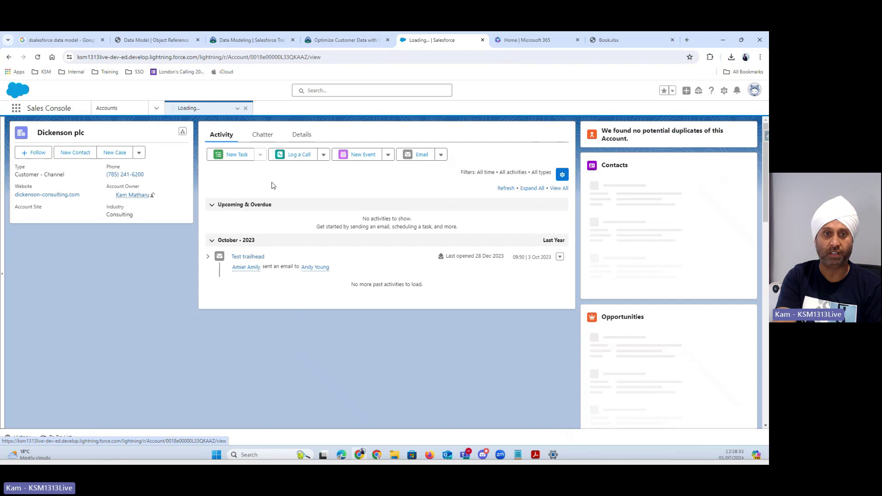
pyautogui.click(301, 135)
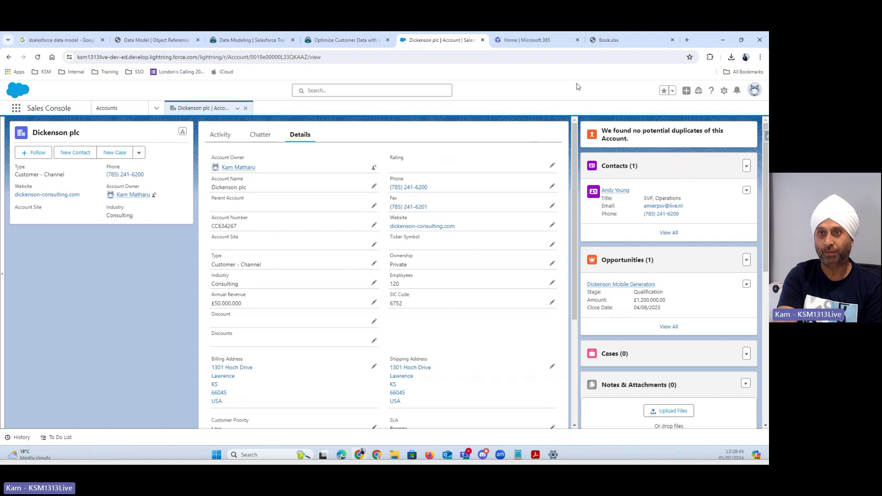
pyautogui.click(602, 41)
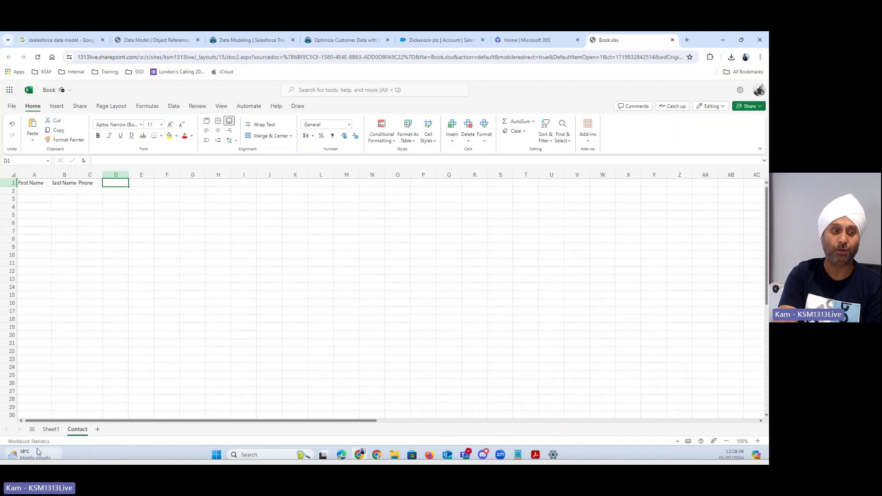
# - Show Sheet1's course table and select cells A1 and B1
pyautogui.click(51, 429)
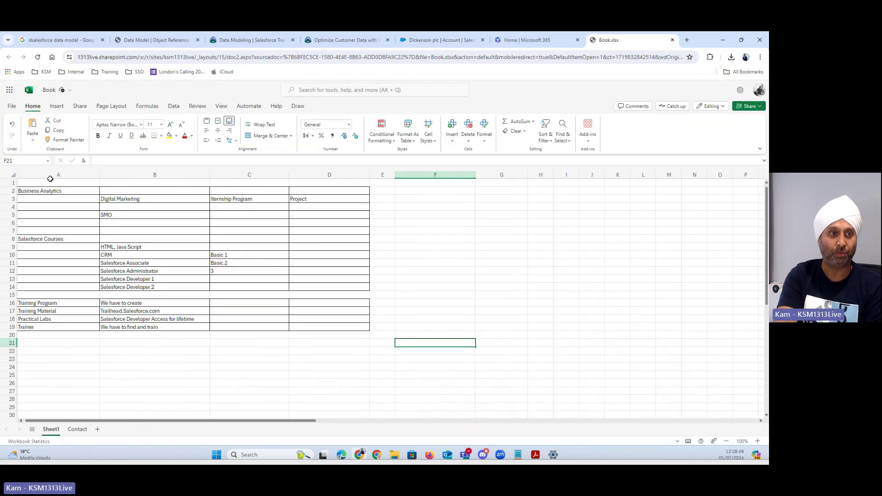
pyautogui.click(54, 184)
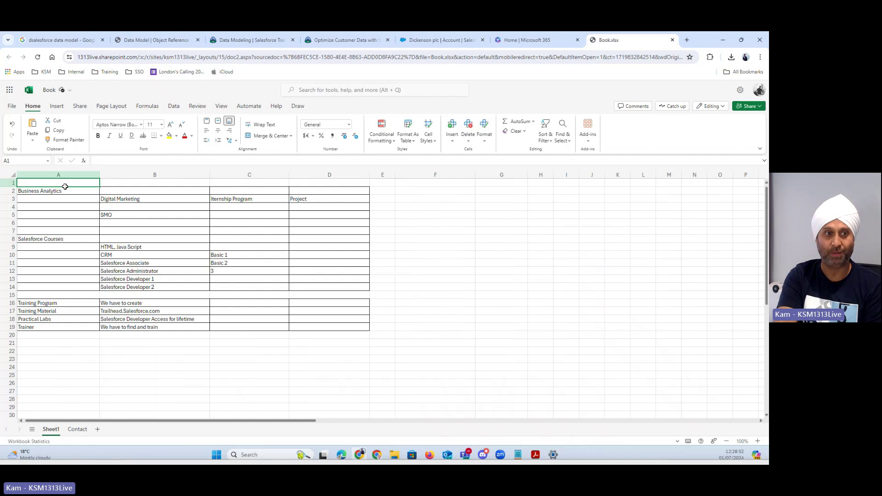
pyautogui.click(131, 186)
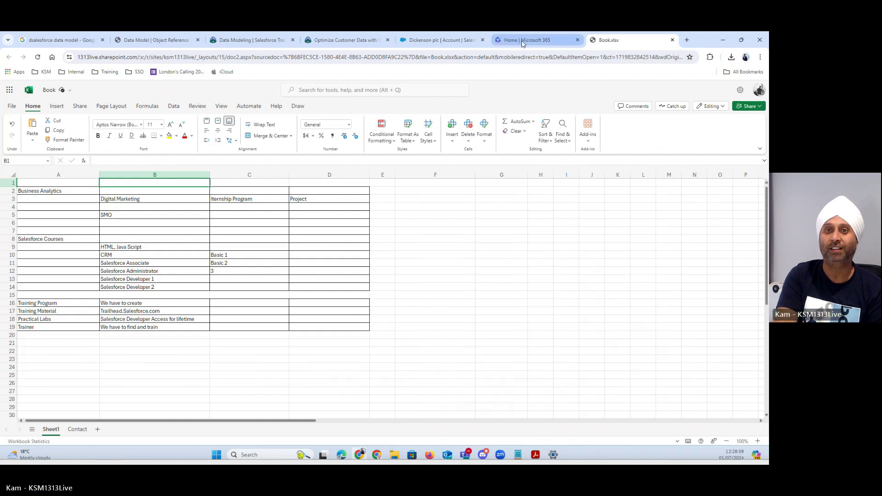
# - Glance at the Dickenson plc account, then switch to the Data Modeling module page
pyautogui.click(453, 43)
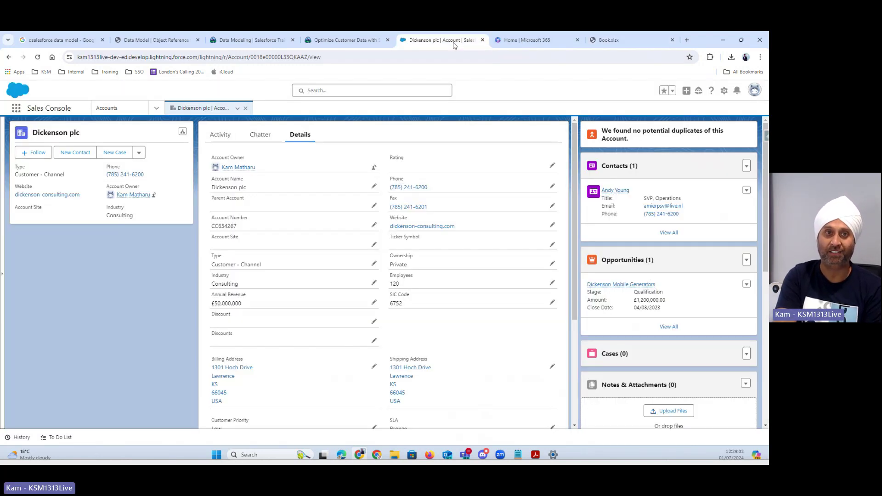
pyautogui.click(234, 43)
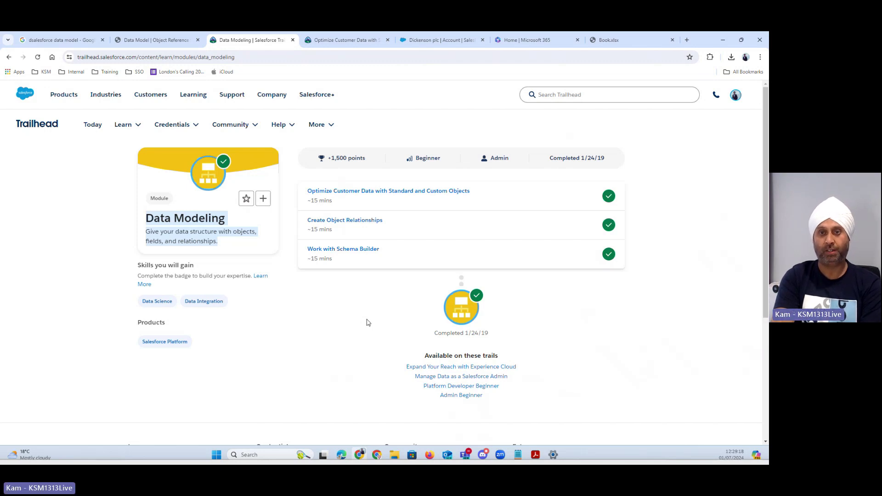
# - Return to the Optimize Customer Data unit and scroll to the DreamHouse property table example
pyautogui.click(317, 42)
pyautogui.scroll(-4, 276, 290)
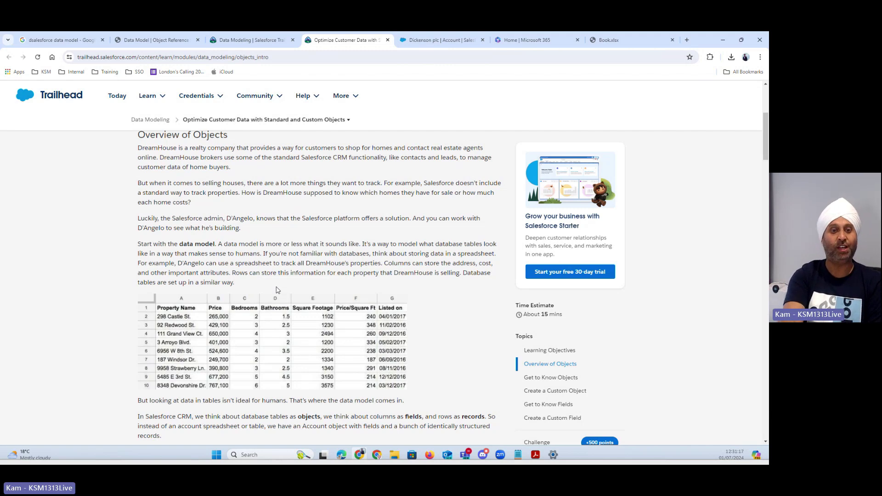
pyautogui.scroll(-1, 277, 293)
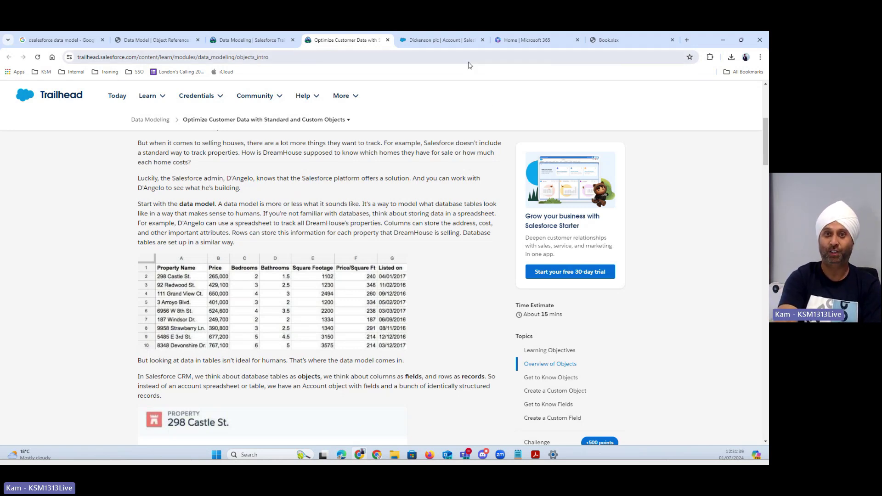
# - Return to the Dickenson plc account and browse the navigation menu's object list, including Leads, Contacts and Tasks
pyautogui.click(454, 41)
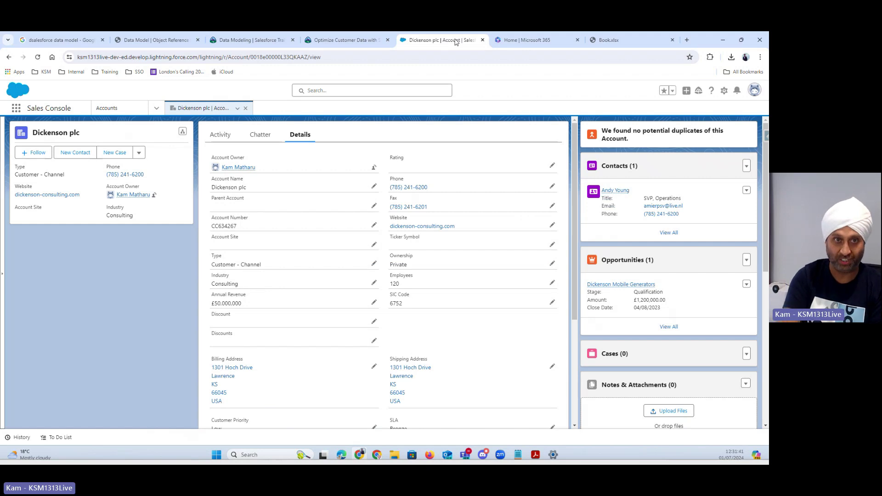
pyautogui.click(156, 109)
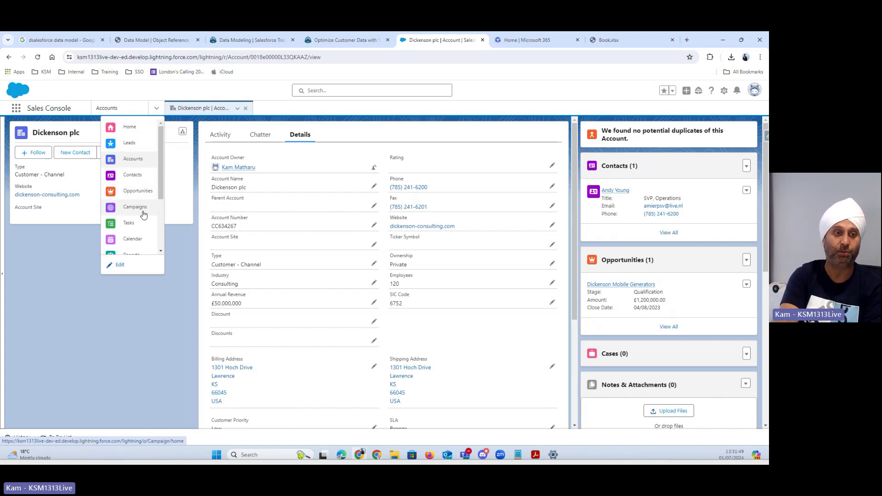
pyautogui.scroll(-4, 144, 215)
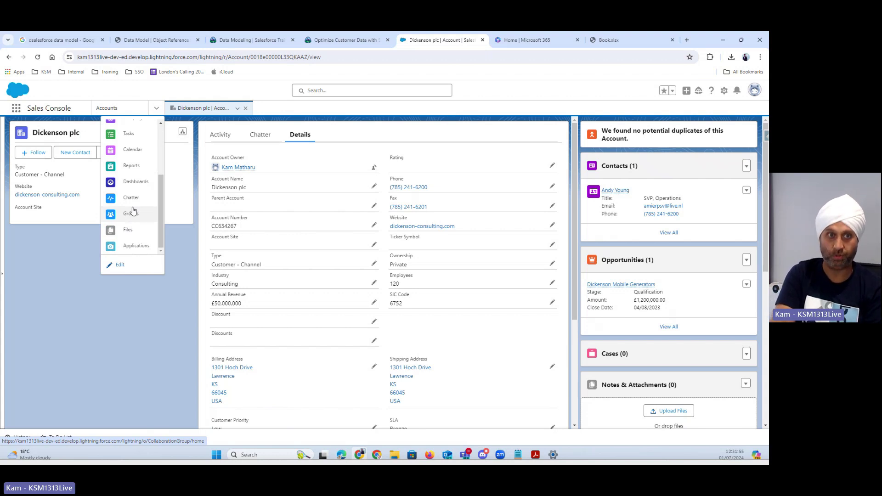
# - Return to the Optimize Customer Data unit and scroll to the 298 Castle St. property record card
pyautogui.click(316, 43)
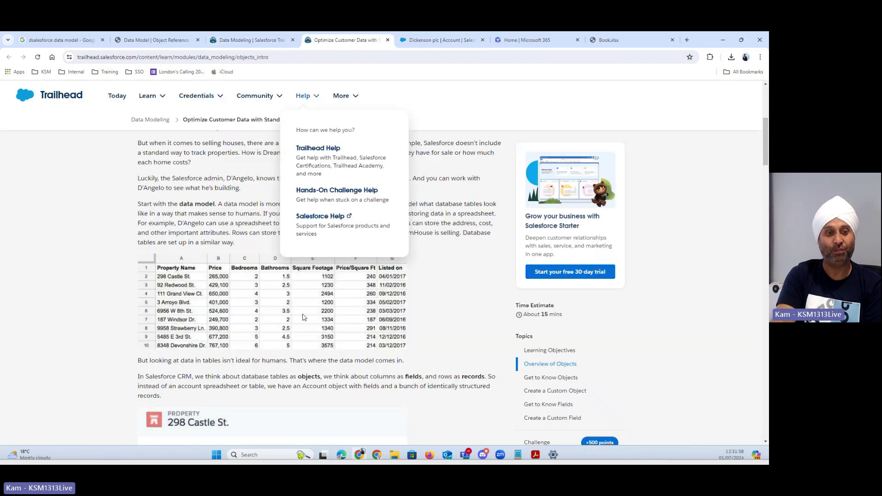
pyautogui.scroll(-2, 304, 331)
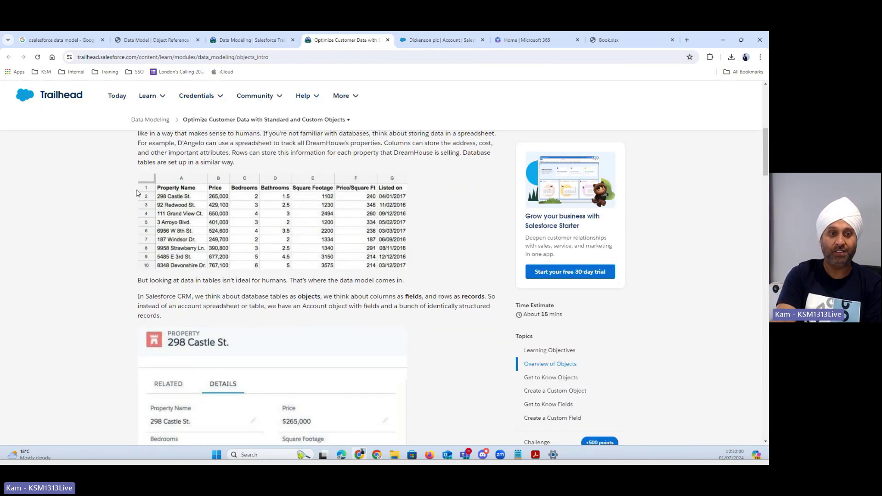
pyautogui.scroll(-2, 280, 248)
pyautogui.scroll(2, 276, 246)
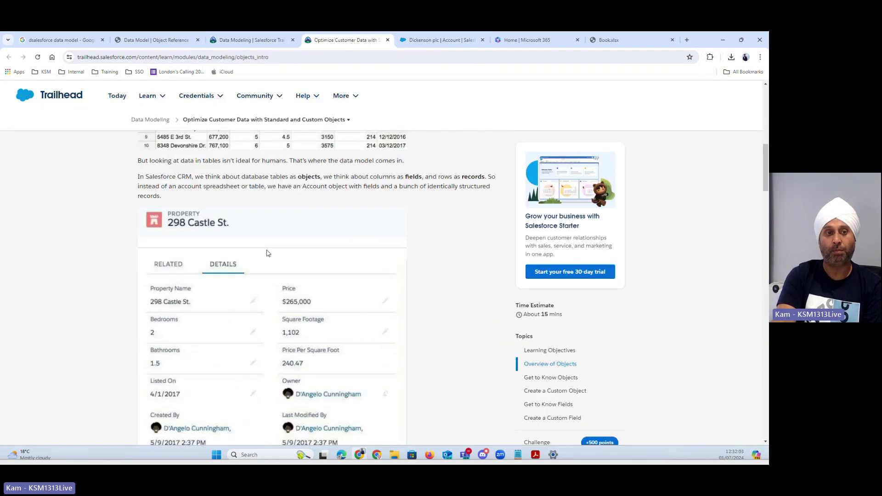
pyautogui.scroll(1, 256, 240)
pyautogui.scroll(-3, 220, 225)
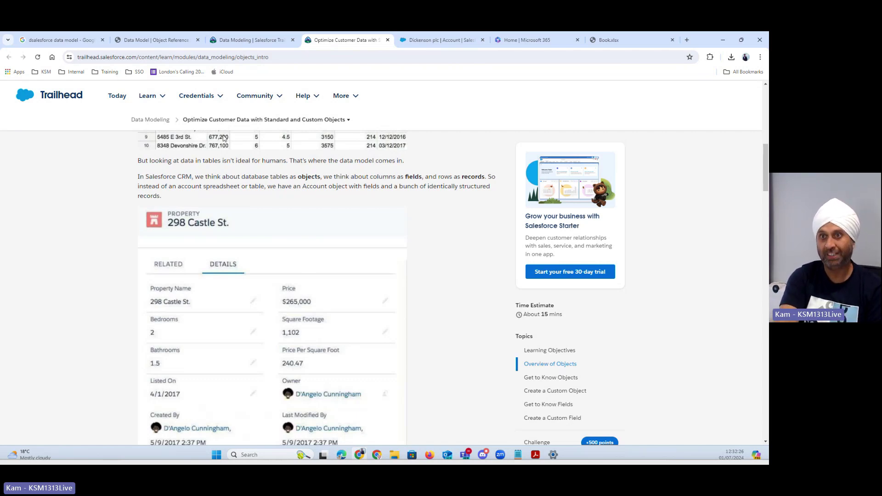
# - Bring up the Data Model object reference page and scroll through its list of ERDs
pyautogui.click(136, 42)
pyautogui.scroll(3, 262, 271)
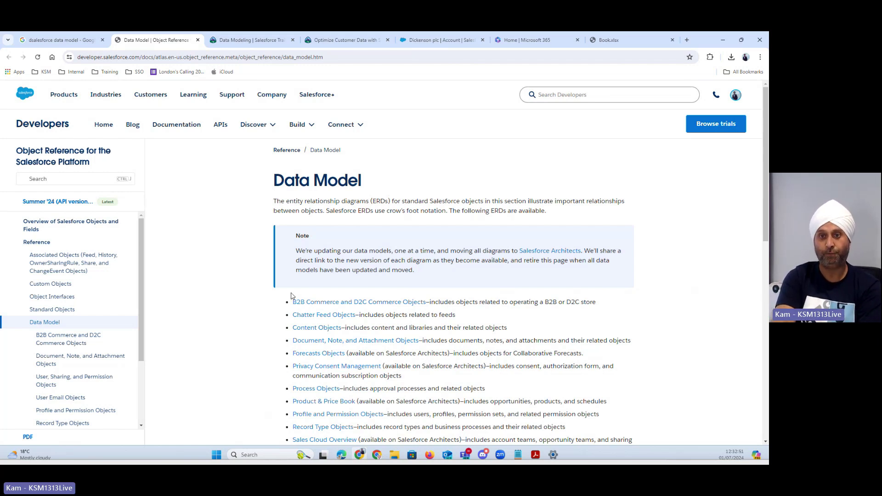
pyautogui.scroll(-3, 324, 326)
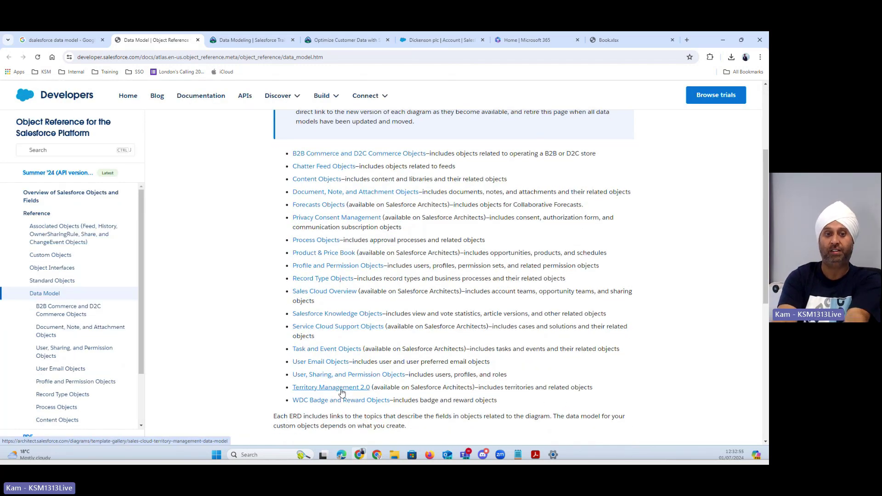
# - Open the Process Objects diagram and review it from SObject down to ProcessInstanceHistory
pyautogui.click(311, 242)
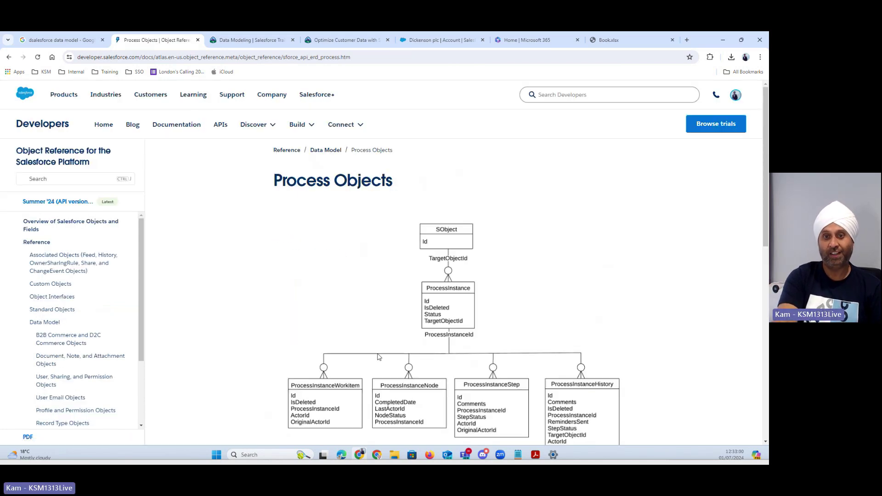
pyautogui.scroll(-3, 372, 326)
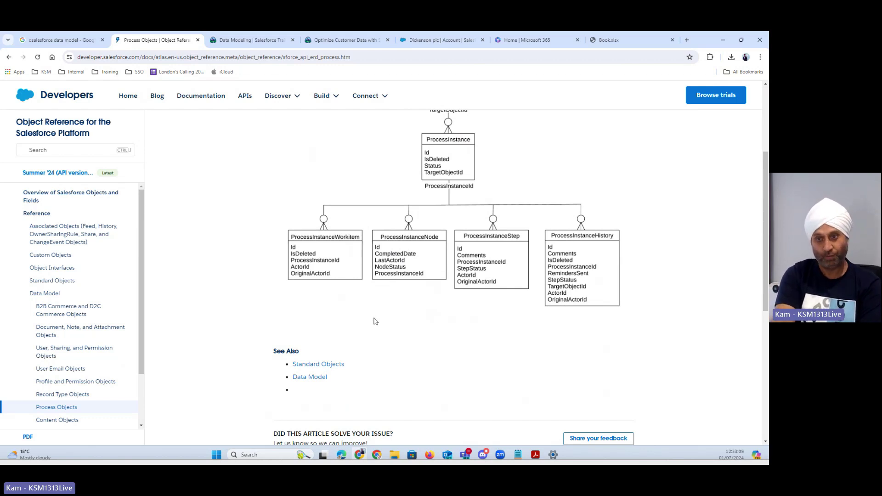
pyautogui.scroll(2, 379, 326)
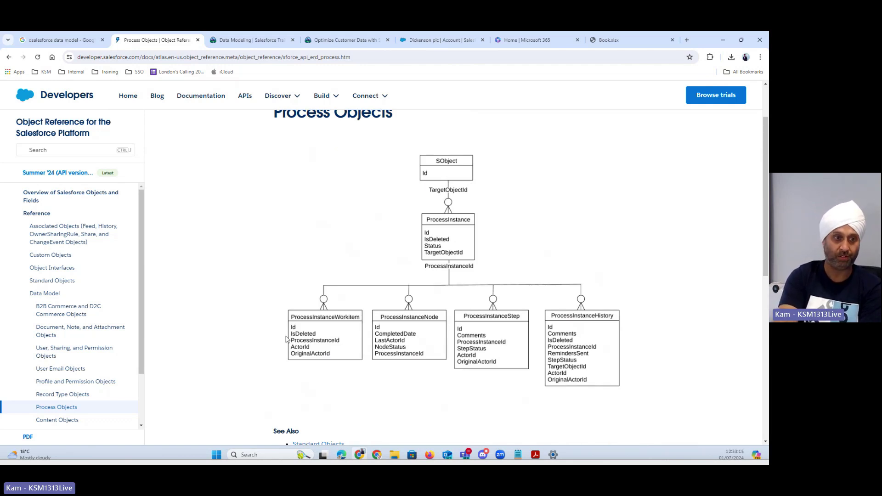
pyautogui.scroll(-1, 286, 339)
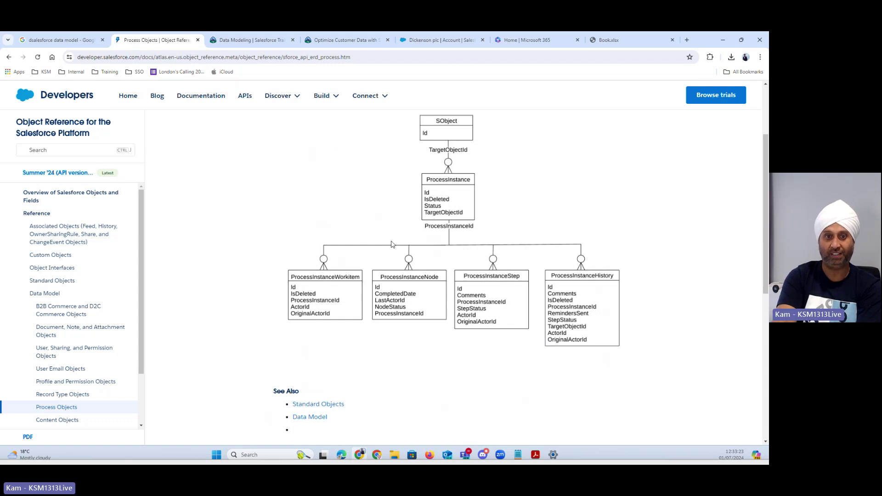
pyautogui.scroll(-2, 339, 331)
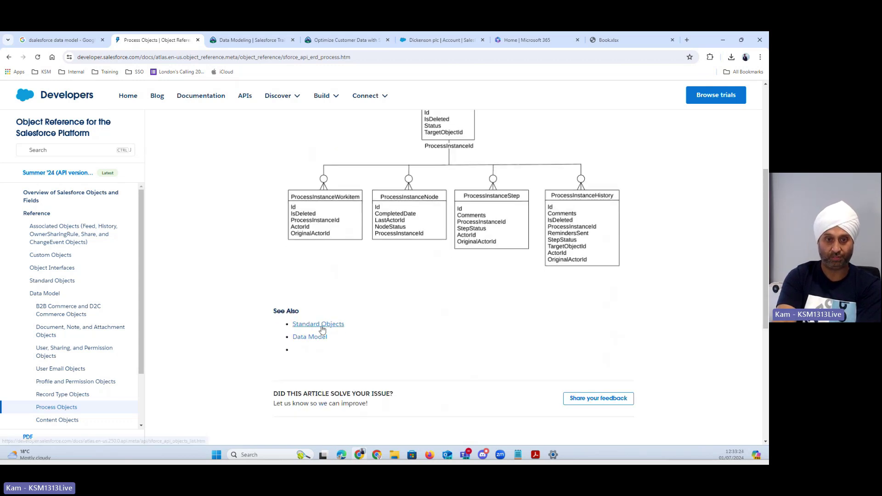
# - Open the Account entry from the Standard Objects list and return to its reference overview
pyautogui.click(322, 325)
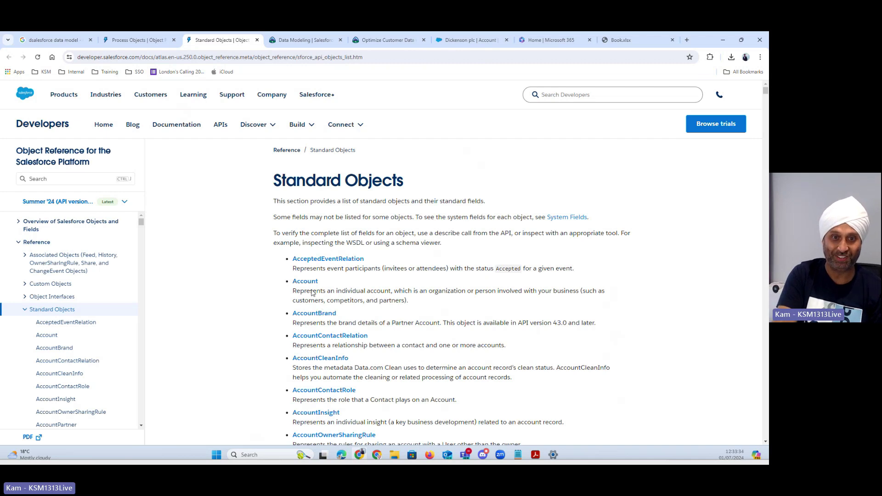
pyautogui.scroll(-1, 328, 259)
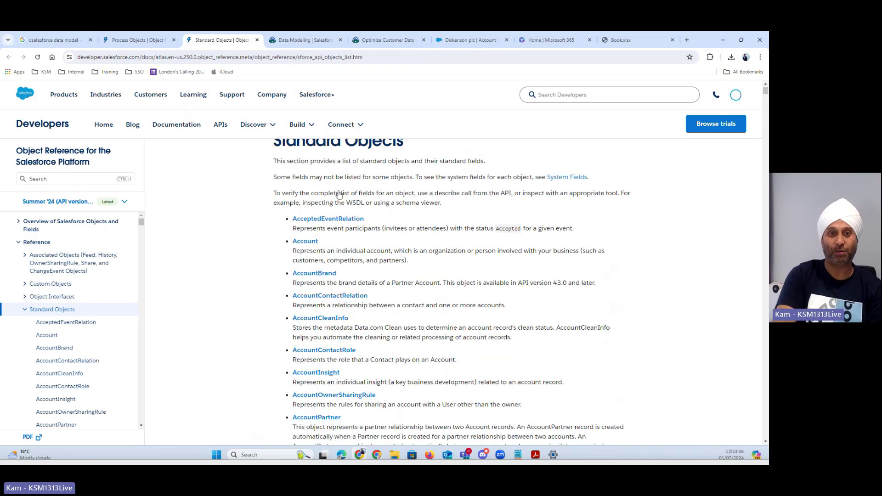
pyautogui.click(309, 243)
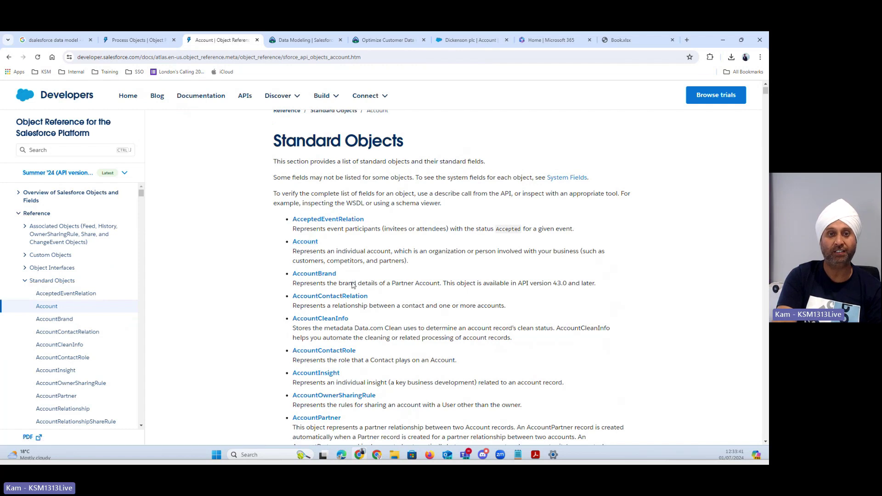
pyautogui.scroll(-5, 352, 284)
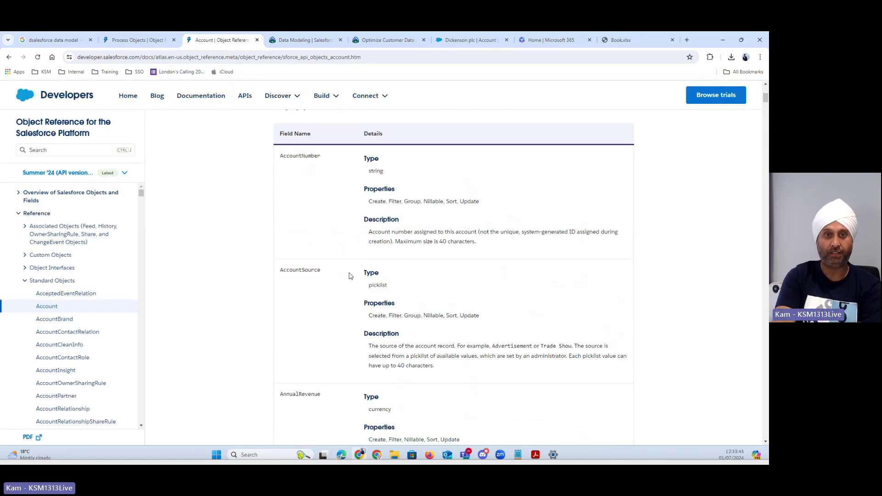
pyautogui.click(9, 57)
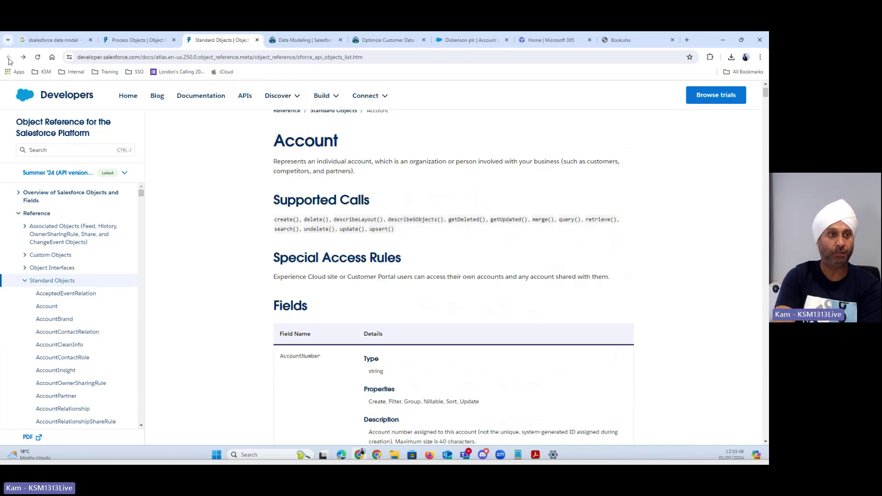
# - Switch to the Process Objects diagram page and go back to the Data Model diagram list
pyautogui.click(125, 43)
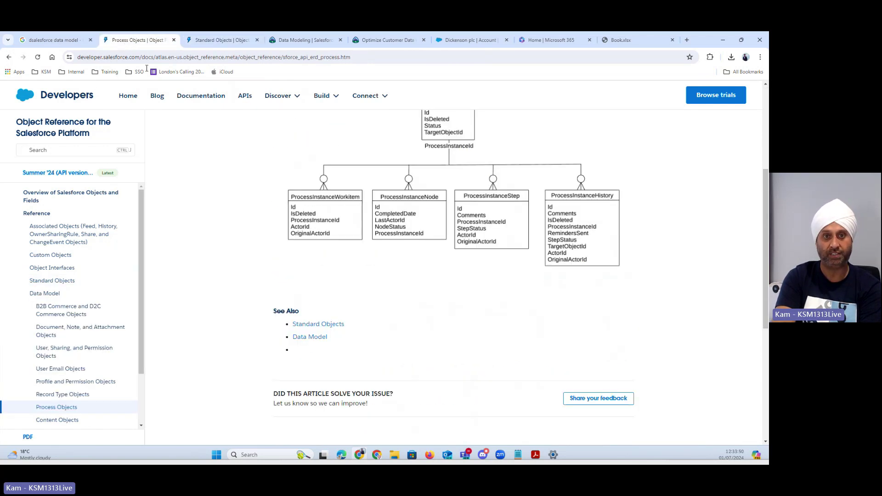
pyautogui.scroll(5, 394, 301)
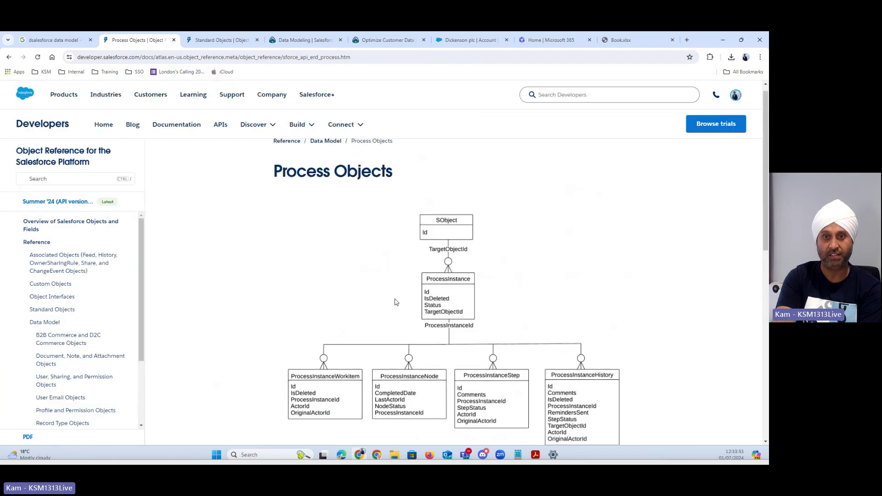
pyautogui.scroll(-1, 400, 297)
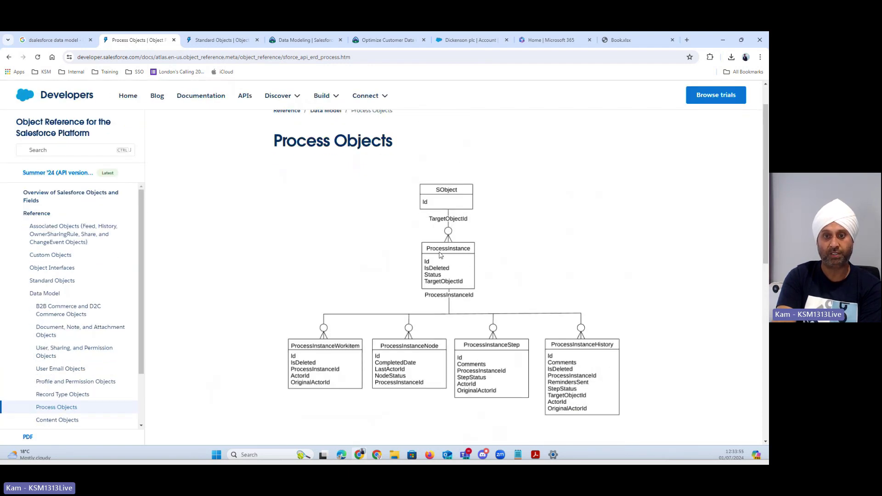
pyautogui.scroll(-1, 430, 289)
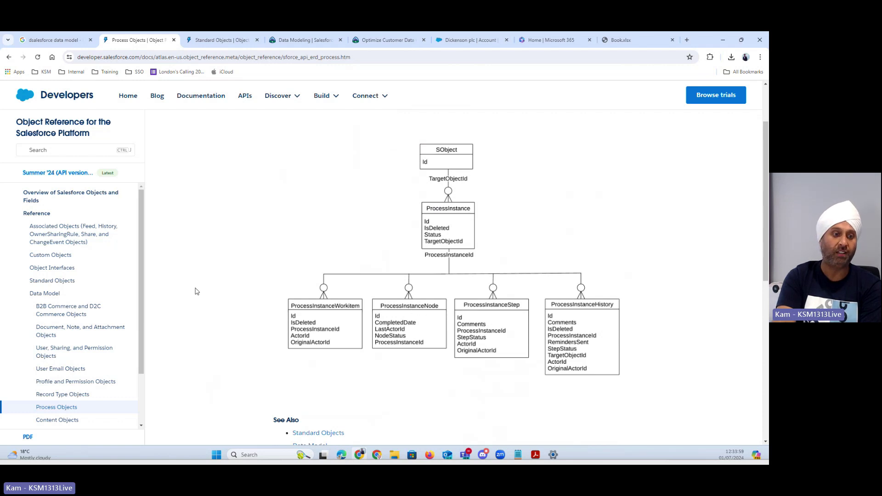
pyautogui.click(8, 57)
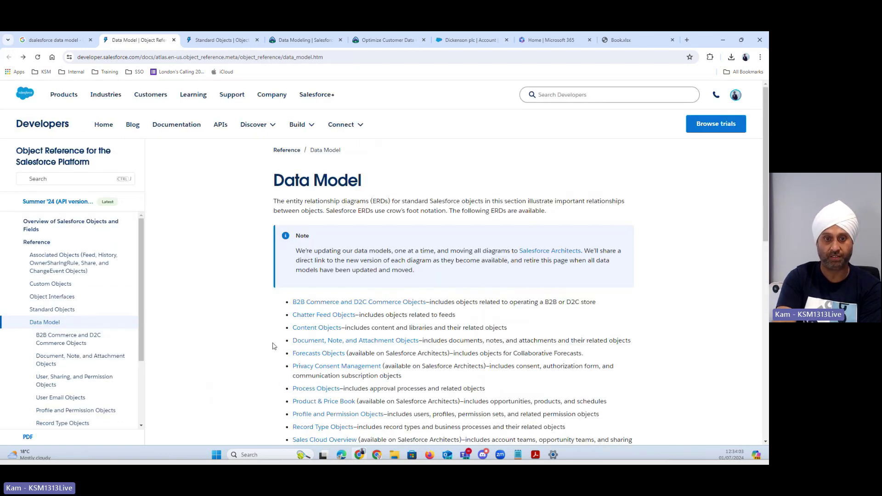
# - Open Task and Event Objects and Service Cloud Support Objects diagrams in background tabs
pyautogui.scroll(-3, 275, 345)
pyautogui.scroll(-2, 275, 345)
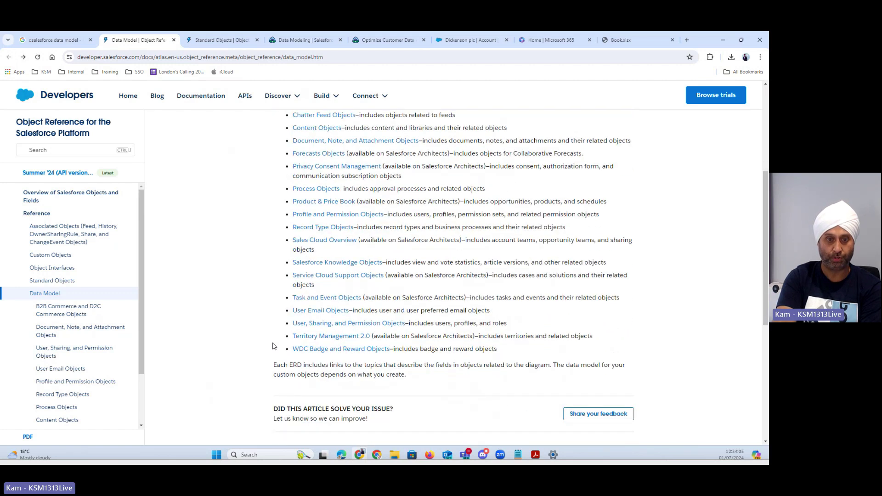
pyautogui.middleClick(321, 303)
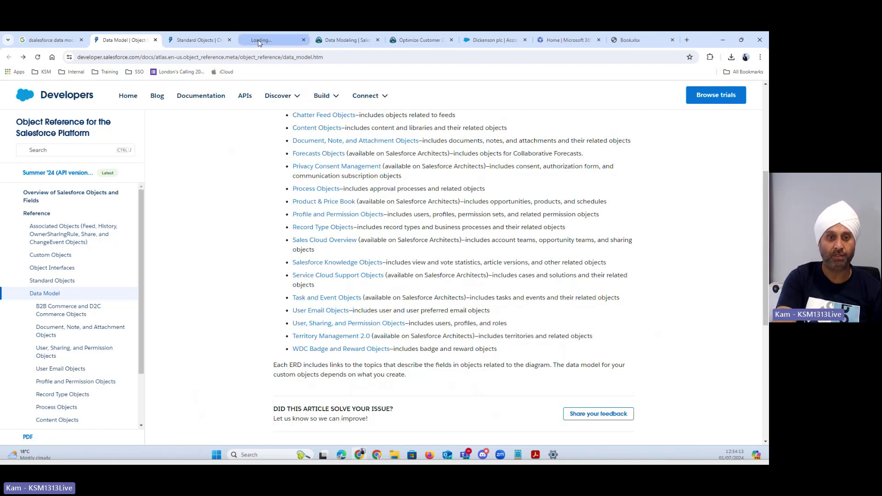
pyautogui.middleClick(337, 276)
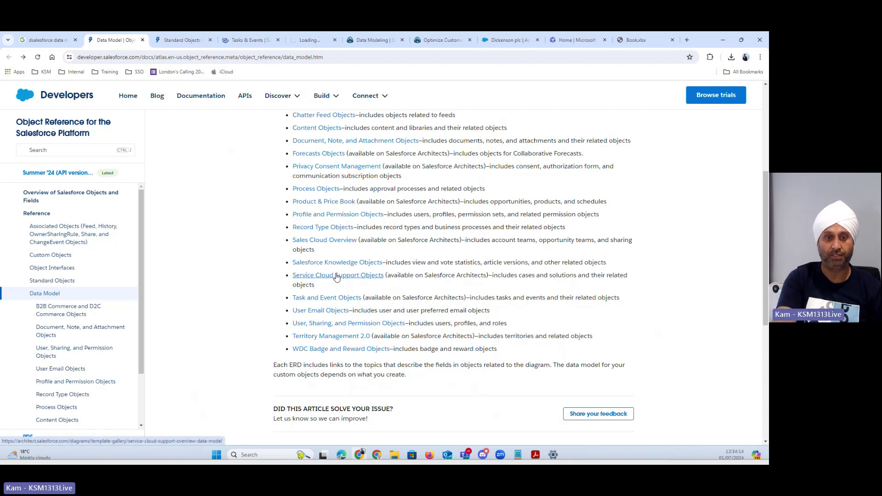
# - Open the full-size Tasks & Events diagram linking Activity, Task and Event to Contact, Lead and Account
pyautogui.click(253, 44)
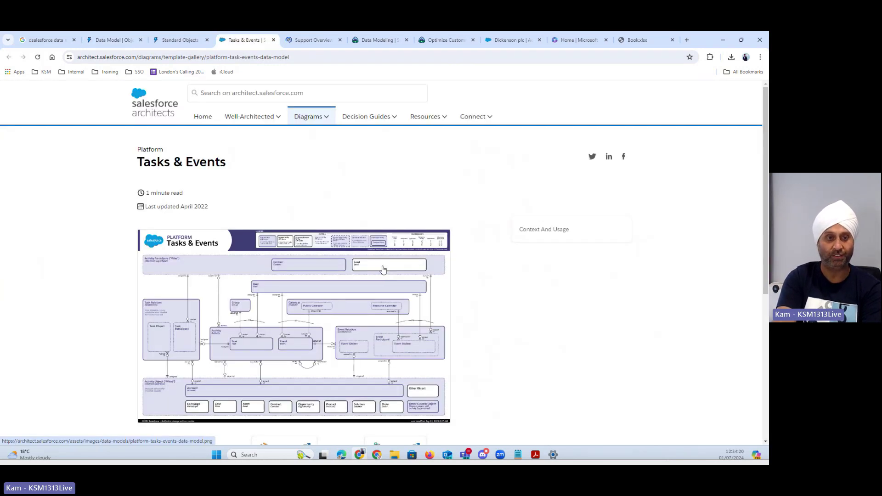
pyautogui.scroll(-1, 384, 269)
pyautogui.click(304, 293)
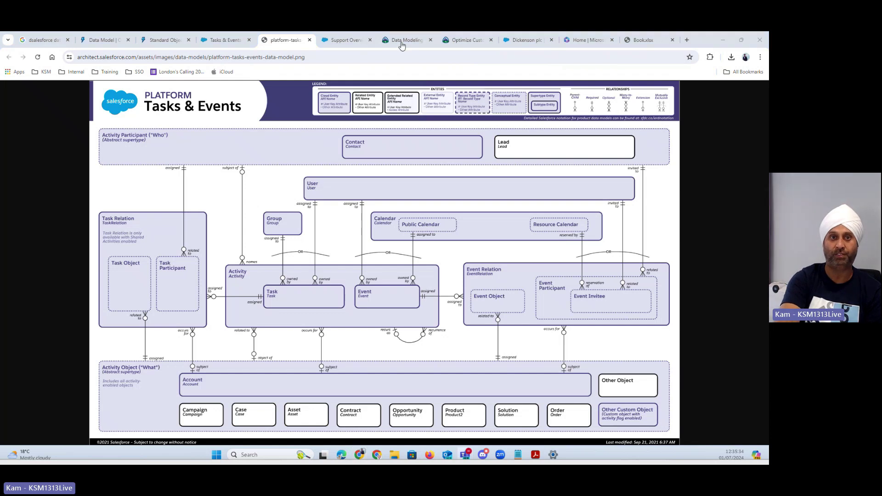
# - Restore the browser window and open the Optimize Customer Data unit from the Data Modeling module
pyautogui.hotkey('ctrl', 'shift', 'Tab')
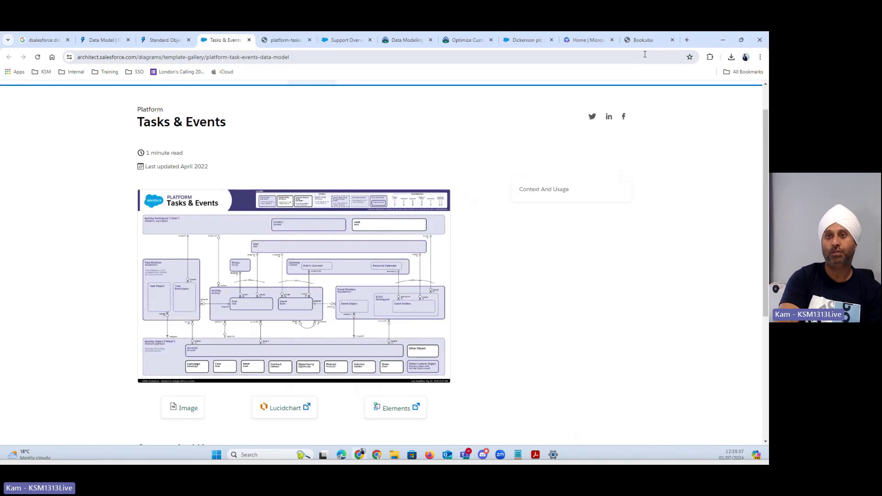
pyautogui.doubleClick(702, 42)
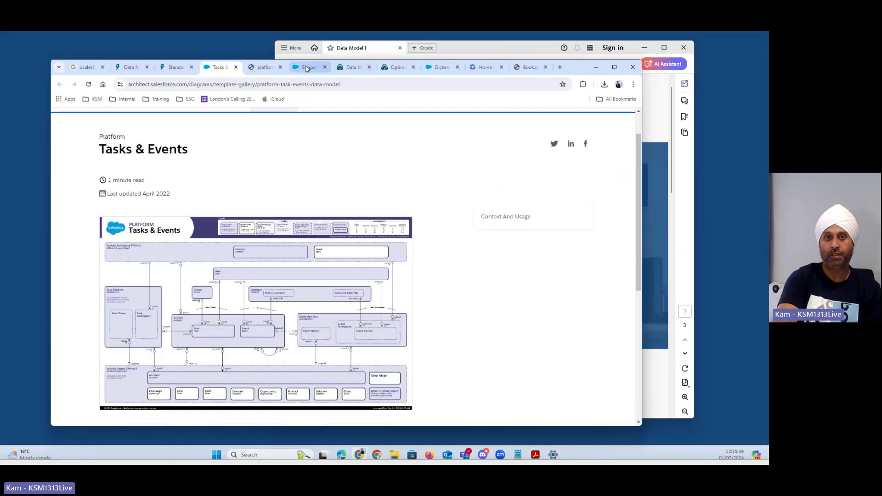
pyautogui.click(351, 67)
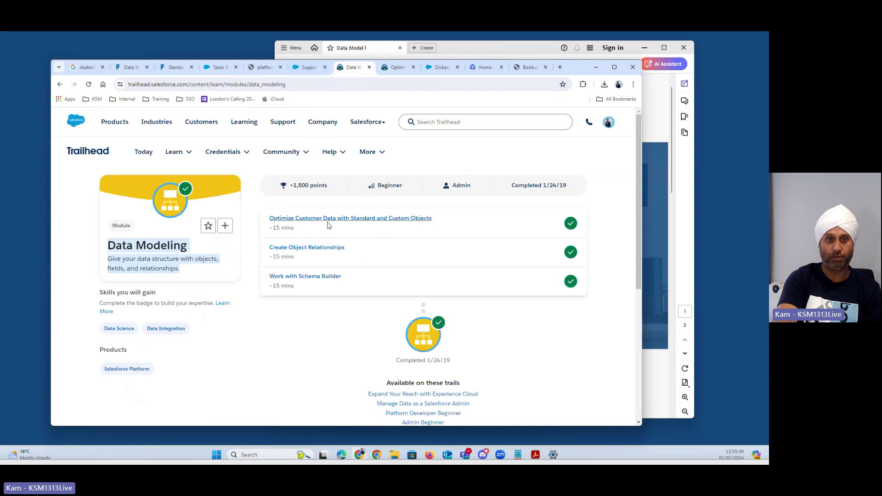
pyautogui.click(397, 67)
# - Scroll through the article to the Get to Know Fields table of Identity, System, Name and Custom fields
pyautogui.scroll(-10, 390, 289)
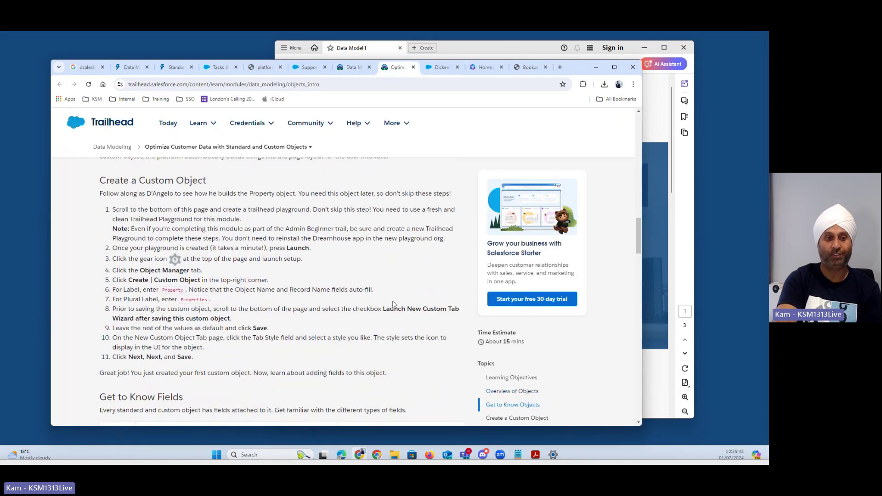
pyautogui.scroll(-7, 393, 304)
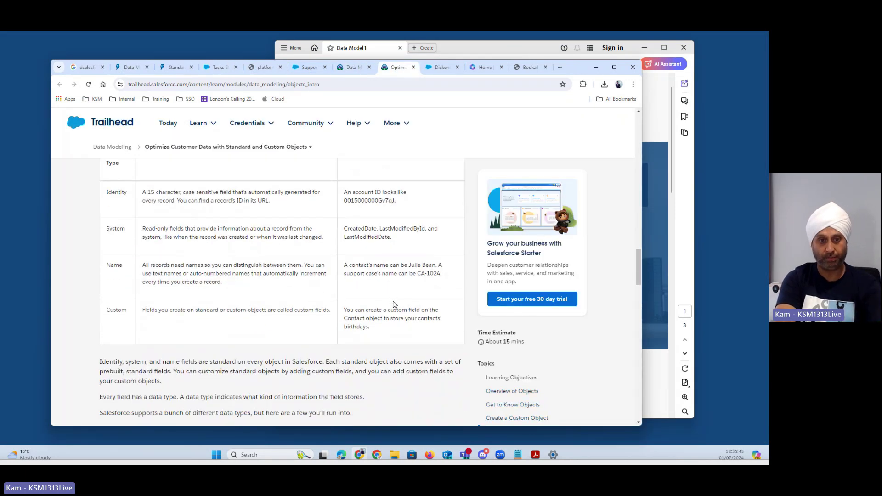
pyautogui.scroll(-9, 393, 304)
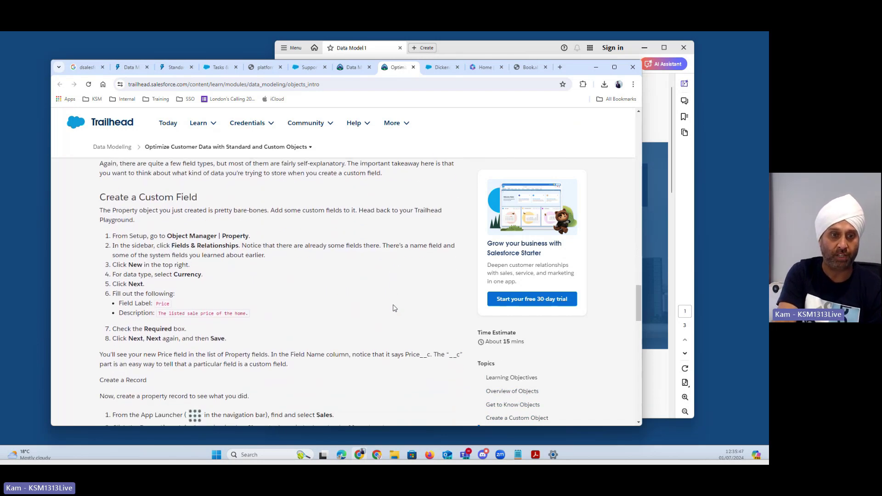
pyautogui.scroll(-2, 394, 305)
pyautogui.scroll(2, 386, 299)
pyautogui.scroll(-1, 372, 288)
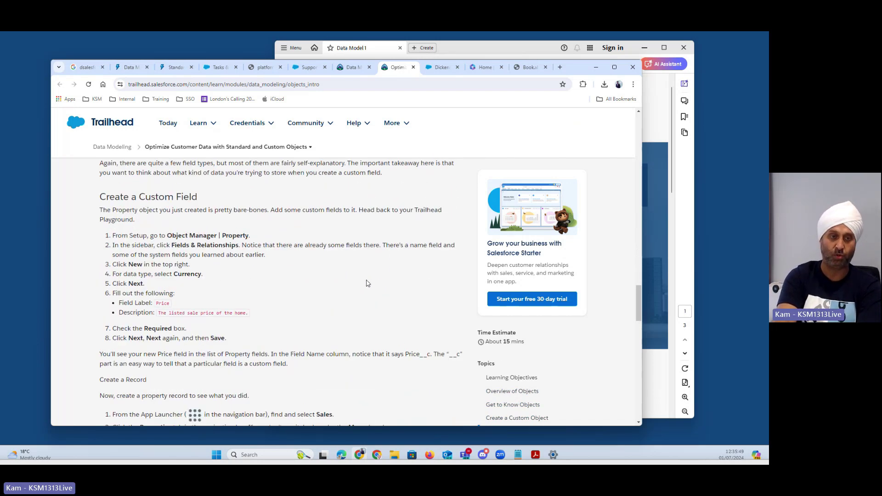
pyautogui.scroll(-5, 368, 283)
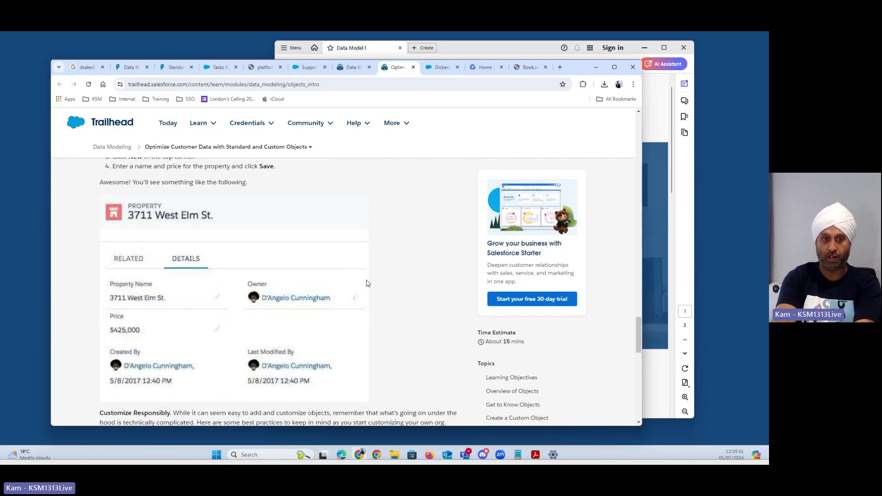
pyautogui.scroll(-6, 368, 283)
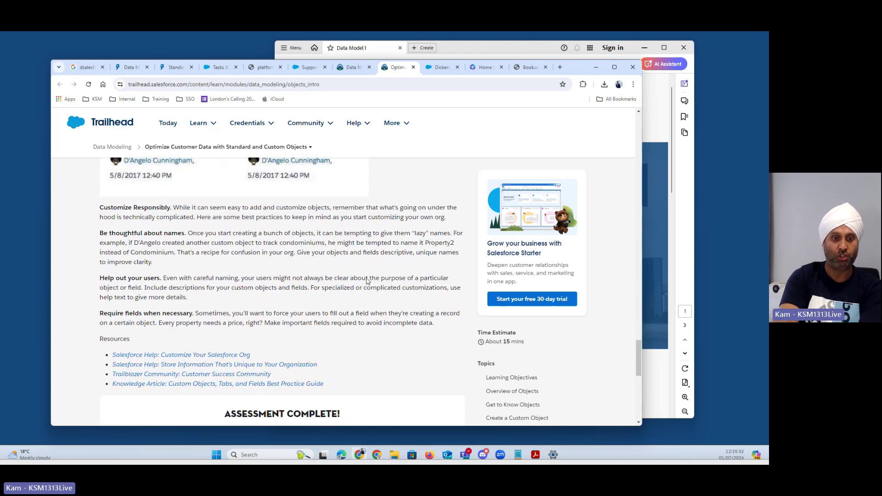
pyautogui.scroll(-3, 368, 281)
pyautogui.scroll(6, 368, 281)
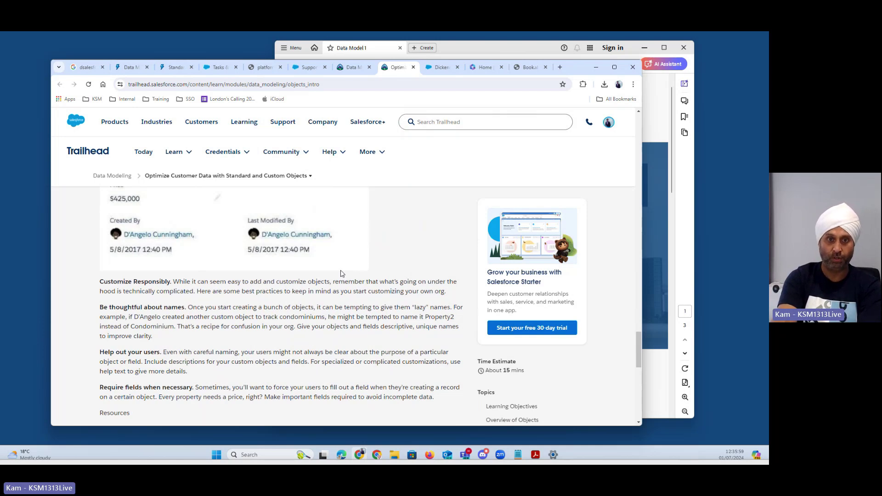
pyautogui.scroll(9, 342, 274)
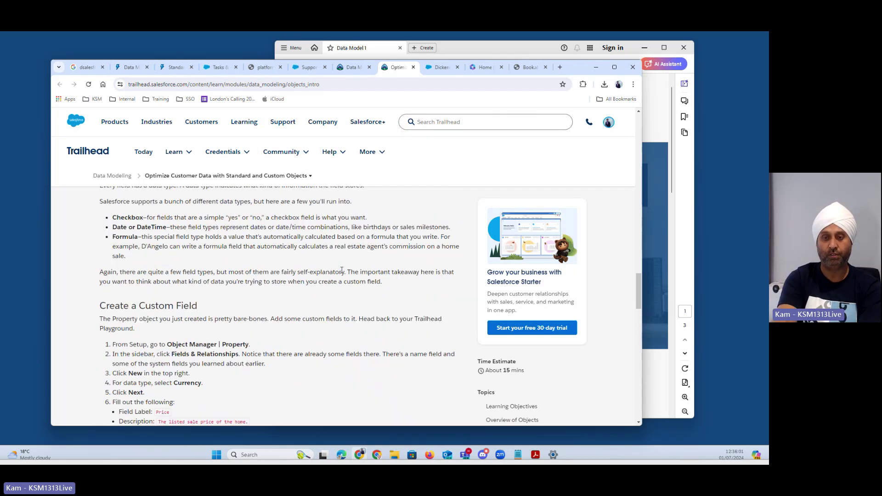
pyautogui.scroll(5, 342, 271)
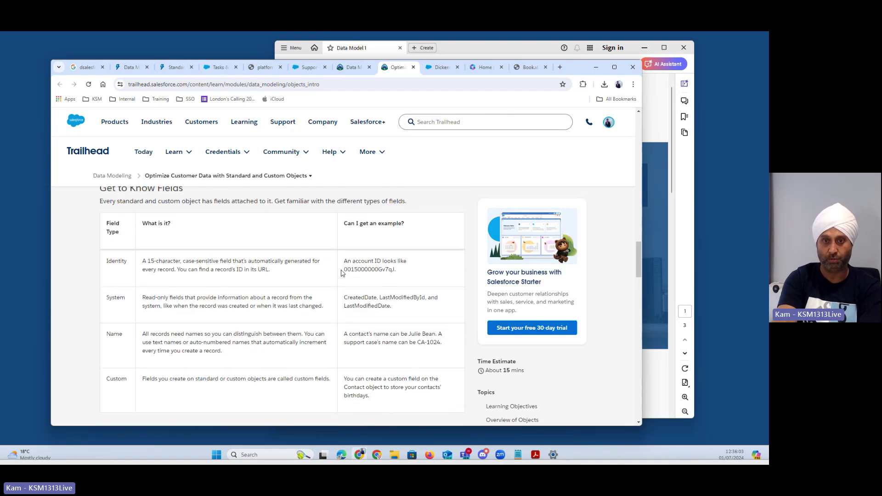
# - Scroll up to the DreamHouse property spreadsheet in the Overview of Objects section
pyautogui.scroll(3, 341, 274)
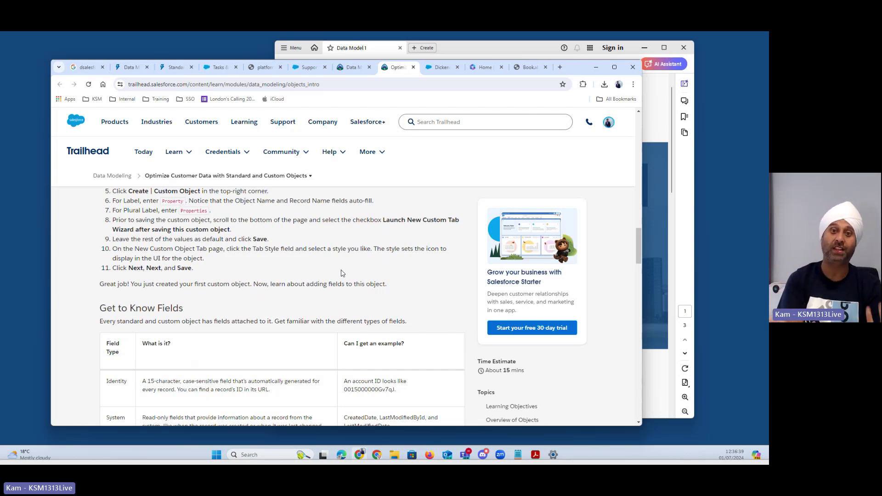
pyautogui.scroll(15, 341, 273)
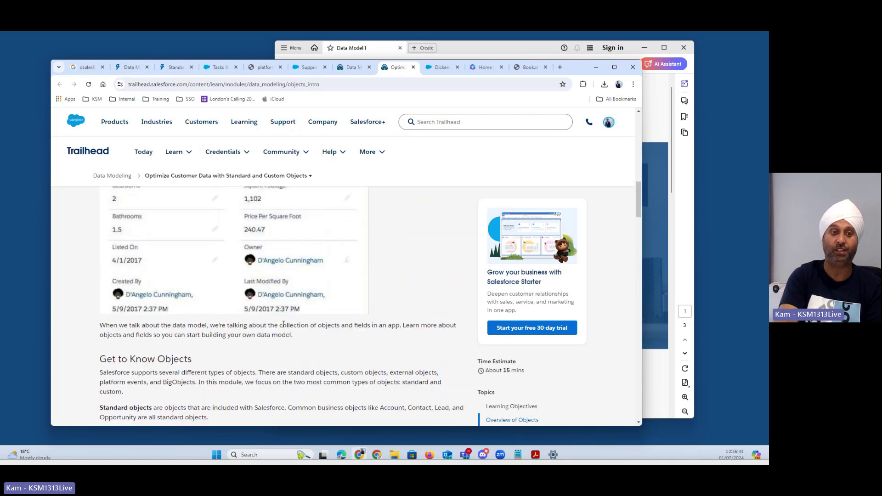
pyautogui.scroll(1, 286, 327)
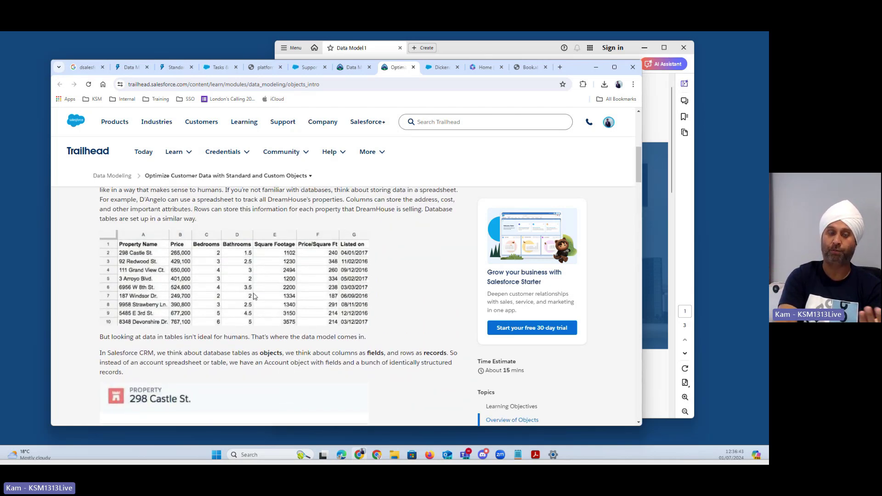